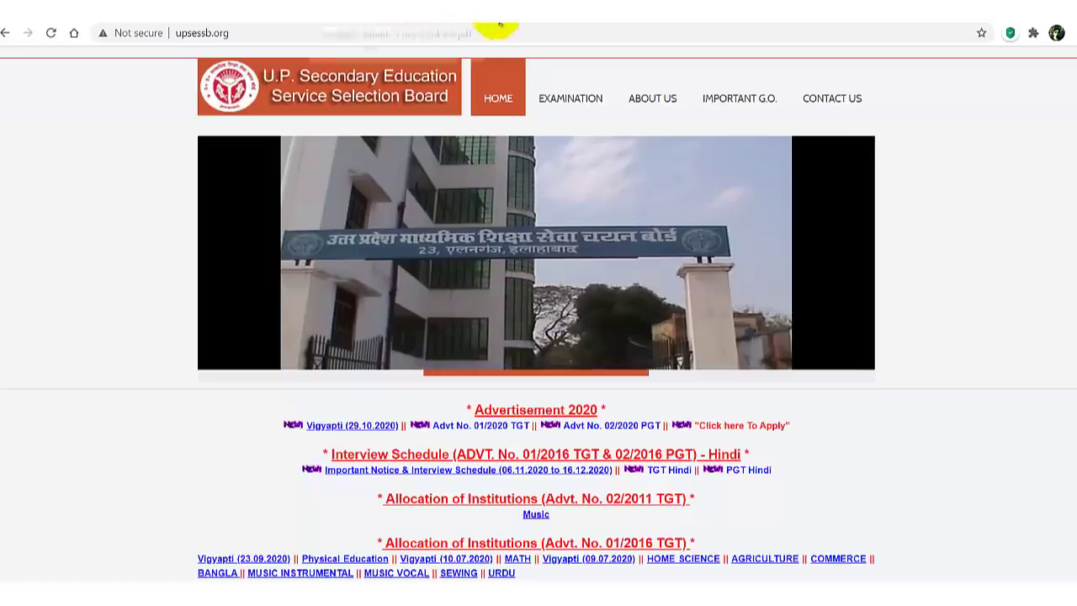
Bring up the InstructionsandDeclarations.pdf document among the open pages and read the three stages of the registration process.
left_click(238, 23)
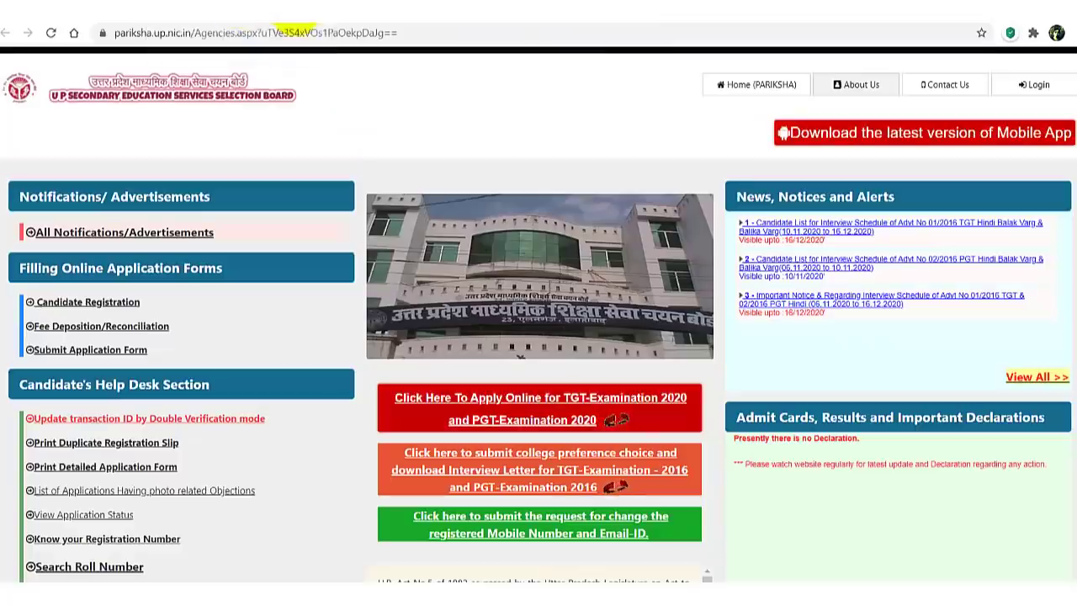
left_click(522, 25)
left_click(572, 21)
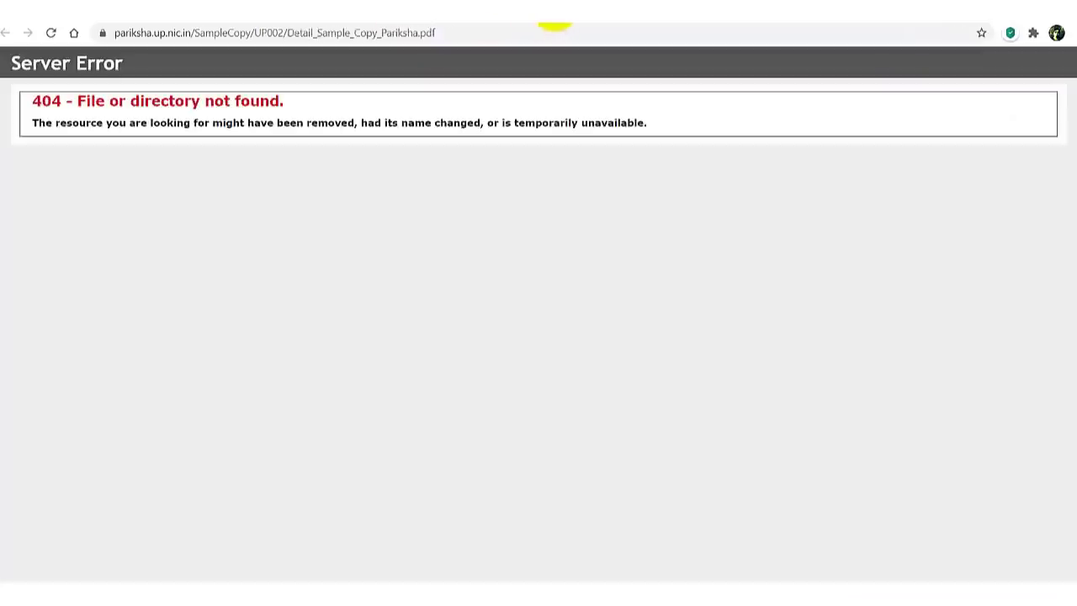
left_click(668, 22)
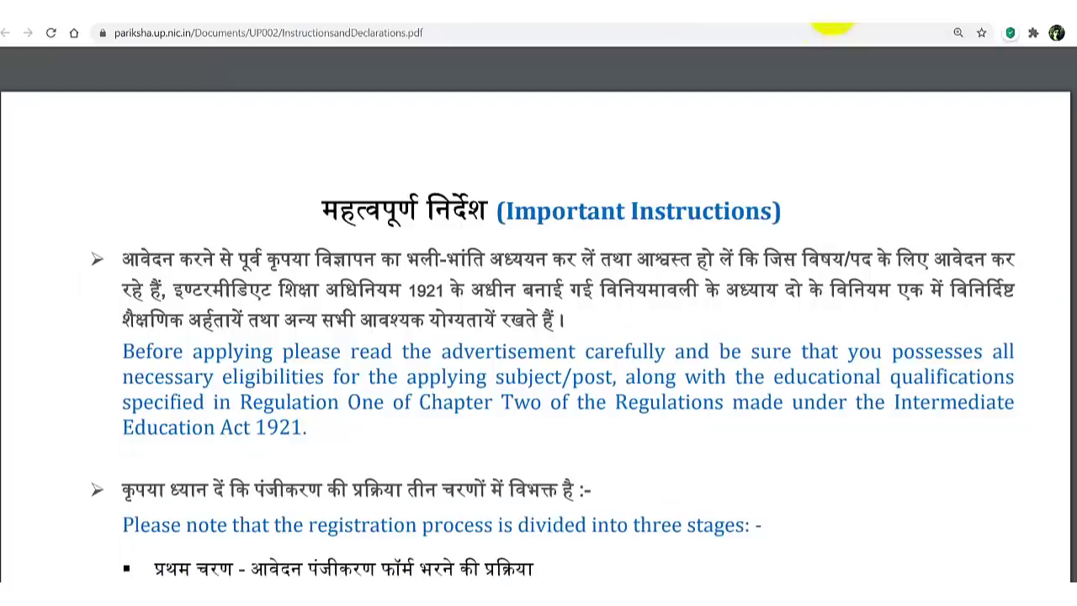
left_click(761, 21)
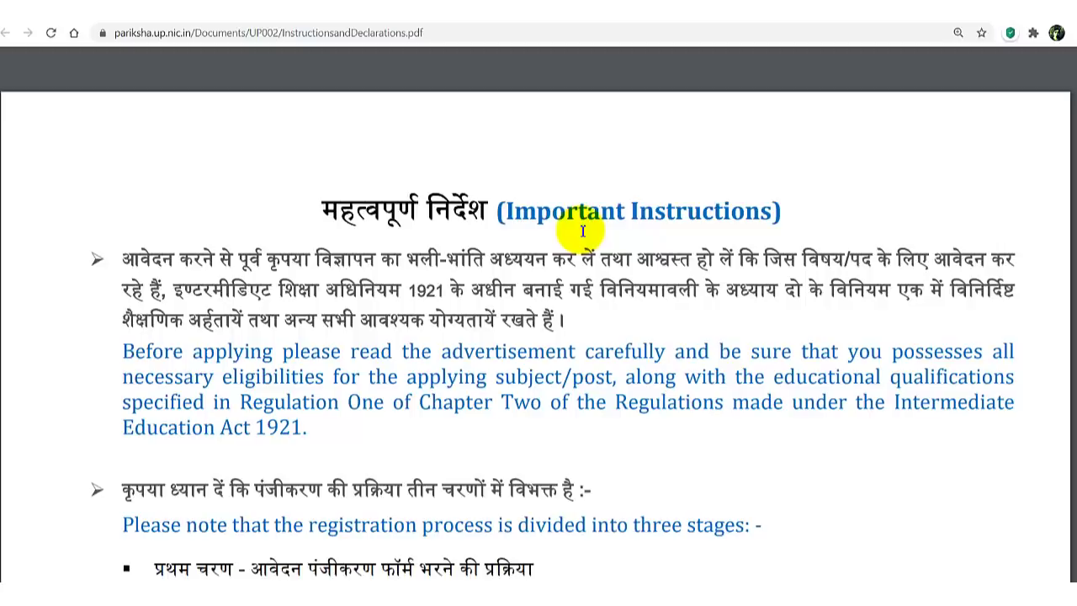
scroll(582, 231, "down", 3)
scroll(582, 231, "down", 5)
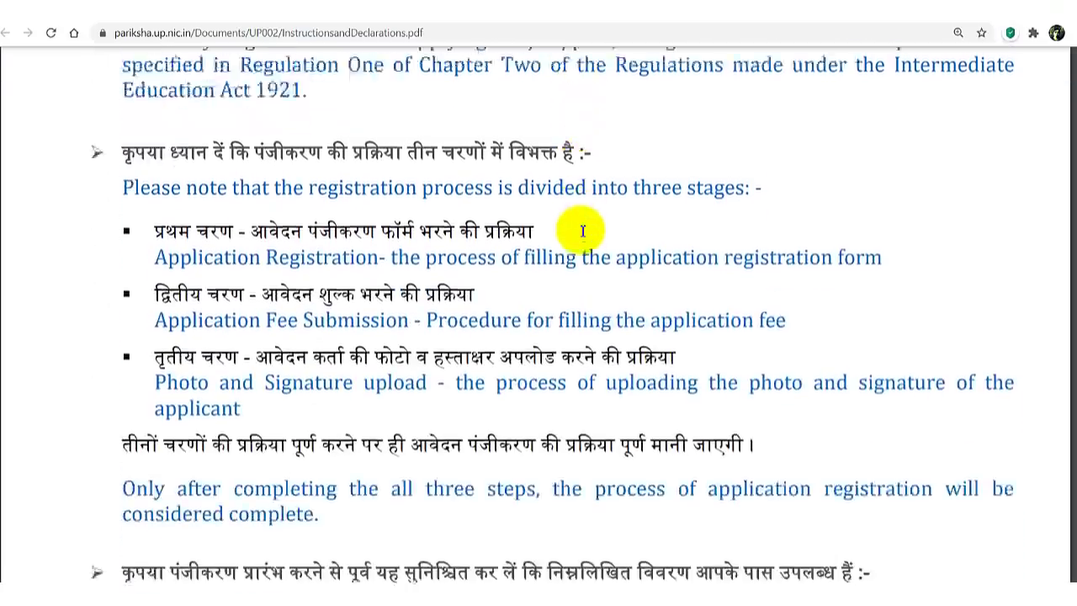
scroll(582, 230, "down", 1)
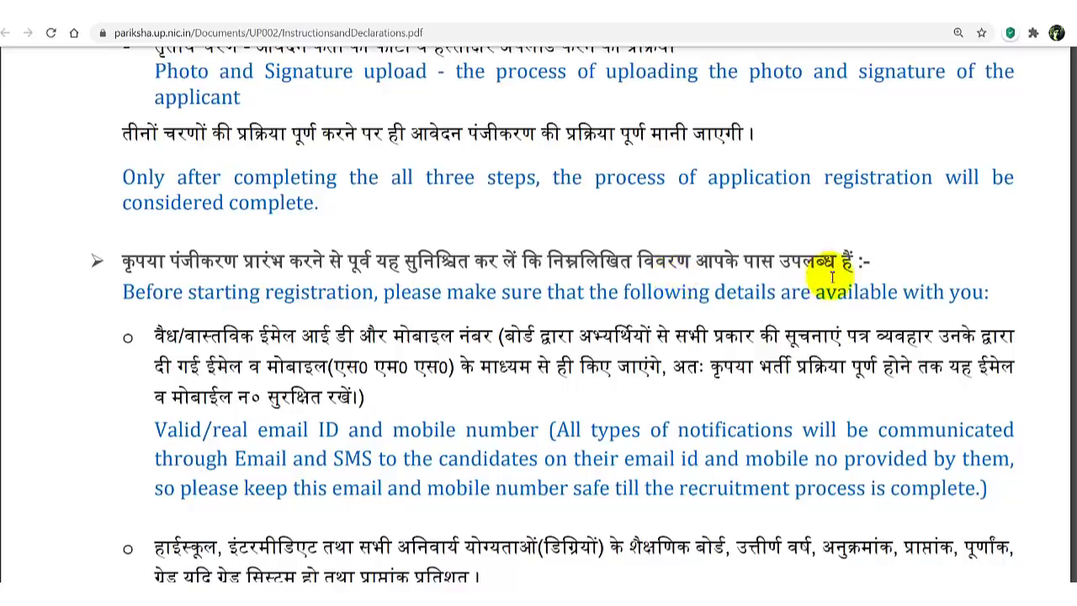
Read the list of contact, academic and certificate details required before registration, up to the note on final submission.
scroll(433, 333, "down", 3)
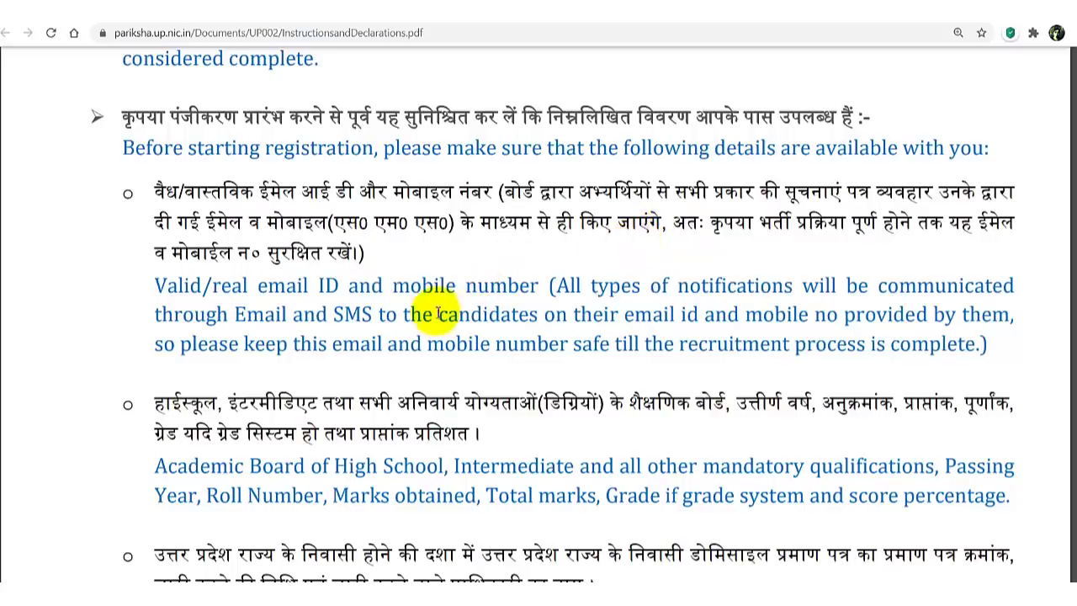
scroll(437, 314, "down", 3)
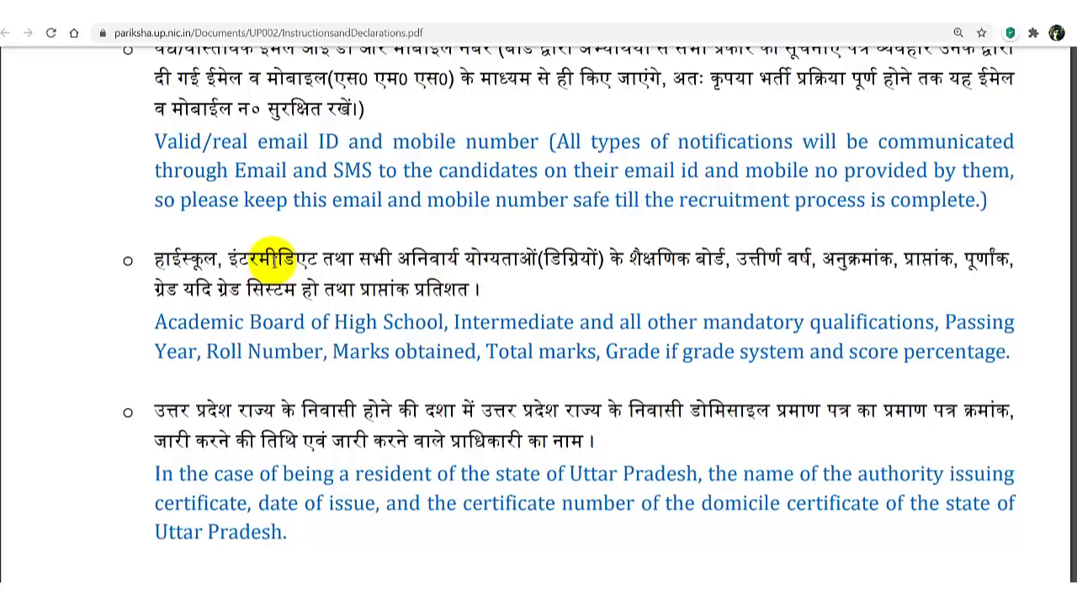
scroll(274, 261, "down", 3)
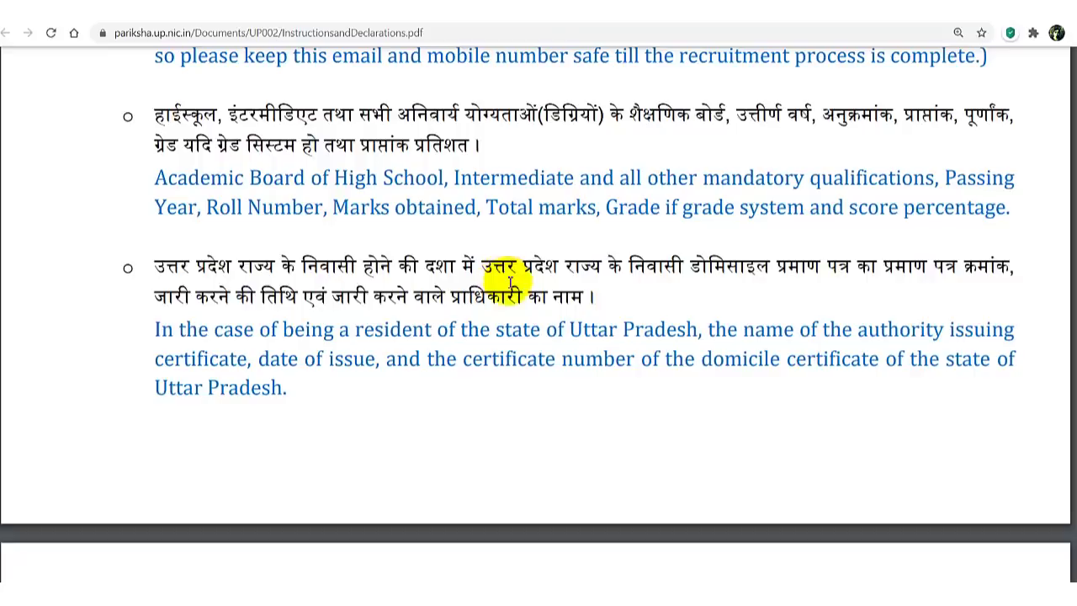
scroll(510, 282, "down", 3)
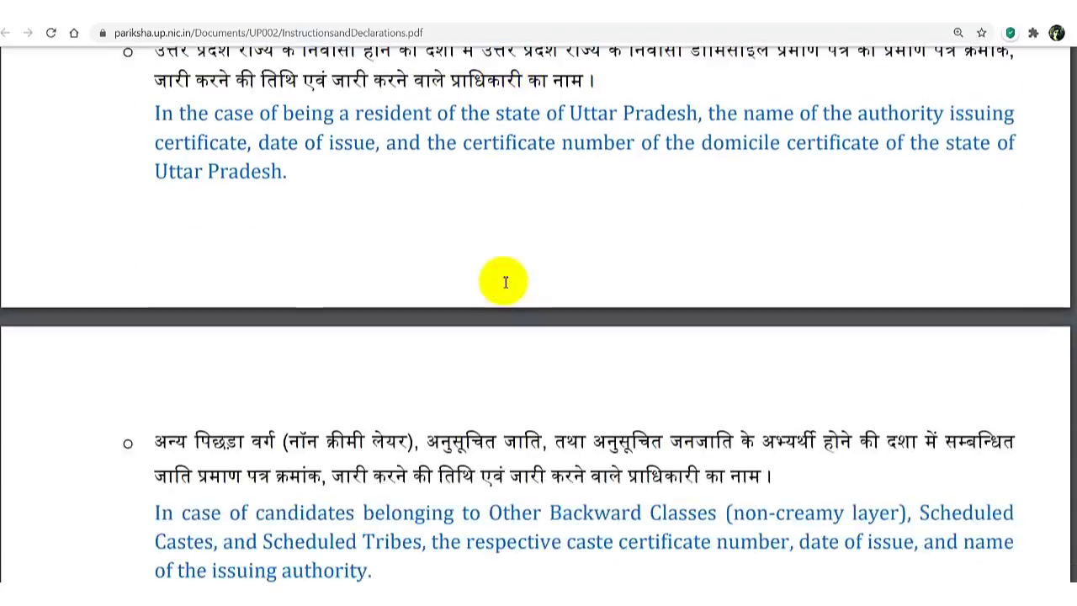
scroll(505, 282, "down", 2)
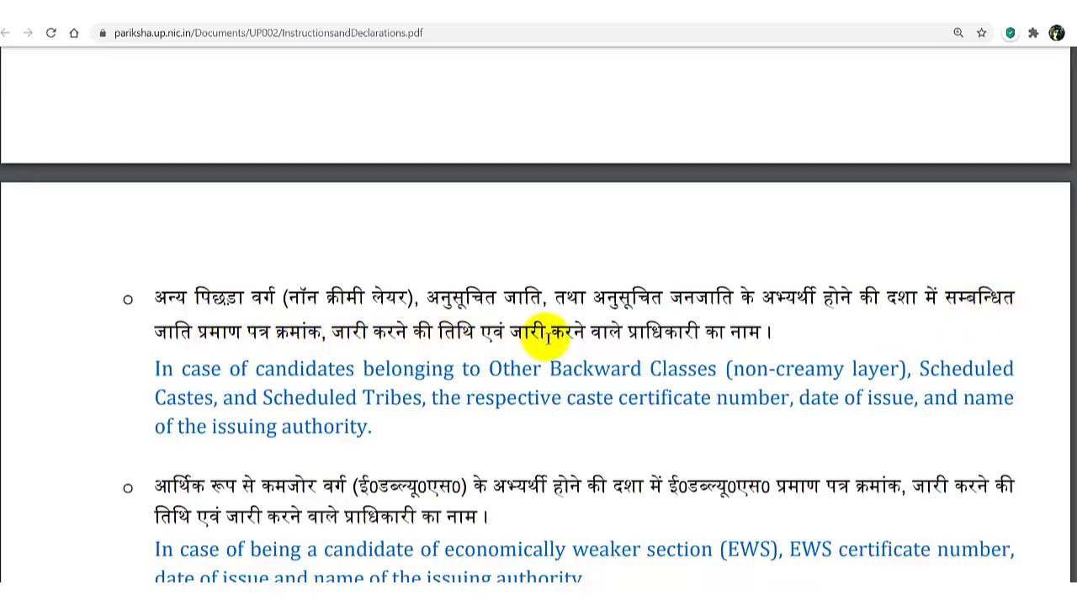
scroll(548, 336, "down", 3)
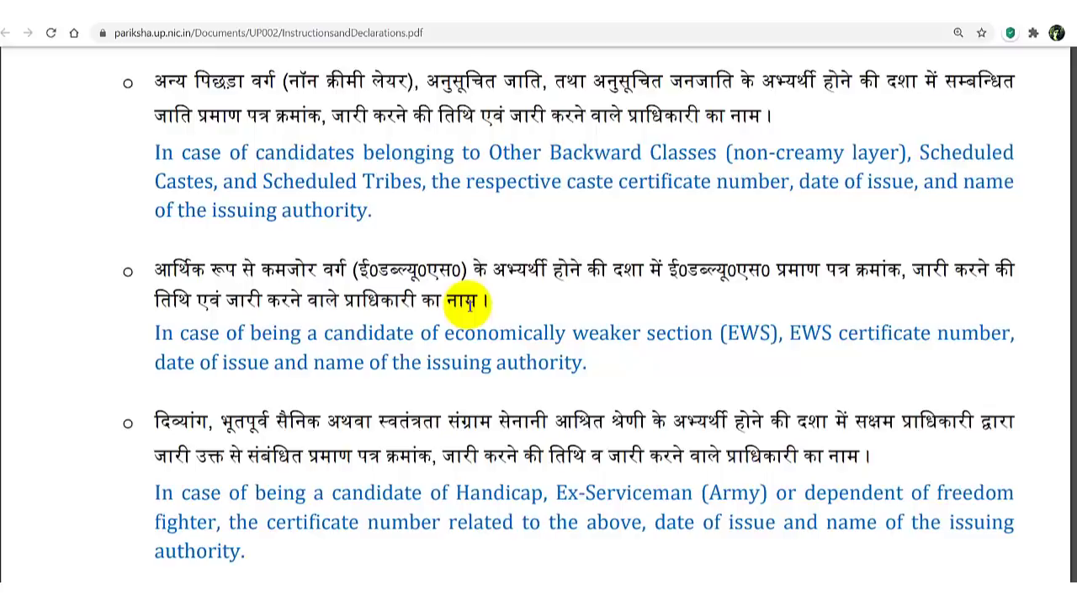
scroll(468, 303, "down", 3)
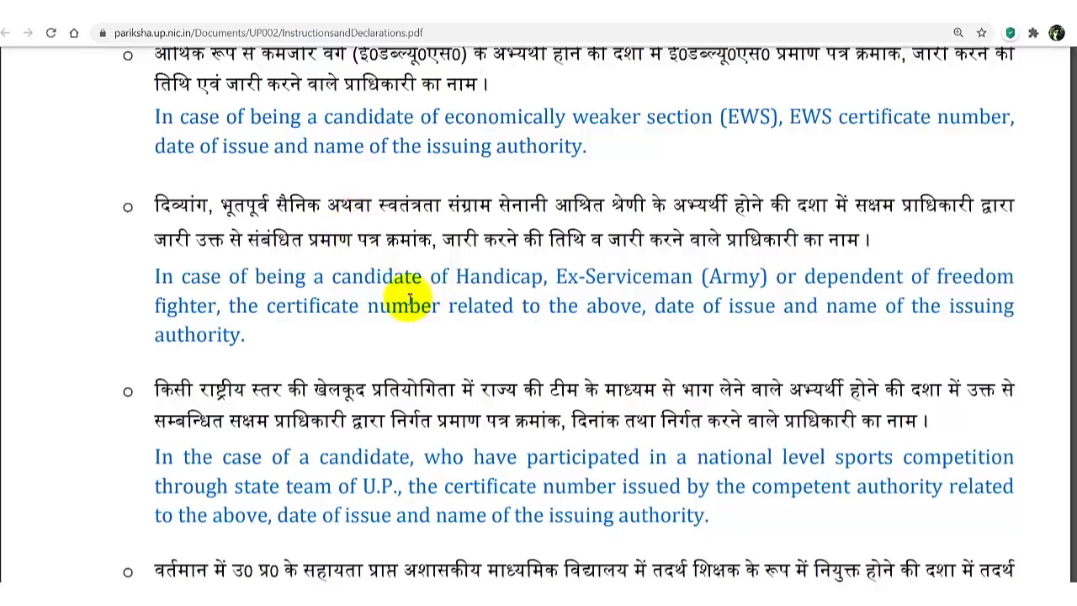
scroll(409, 300, "down", 3)
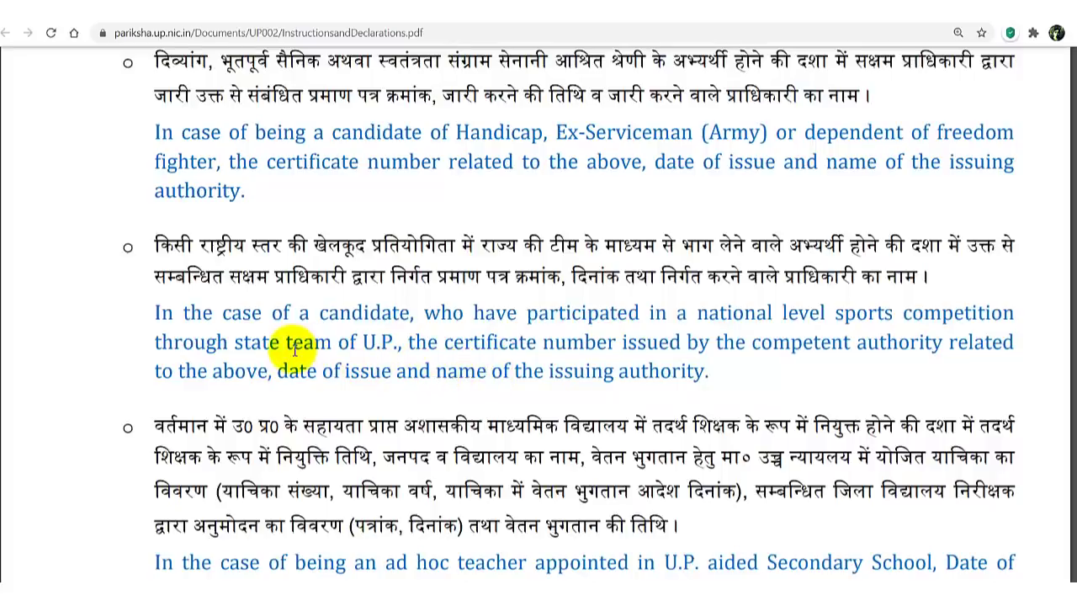
scroll(294, 349, "down", 3)
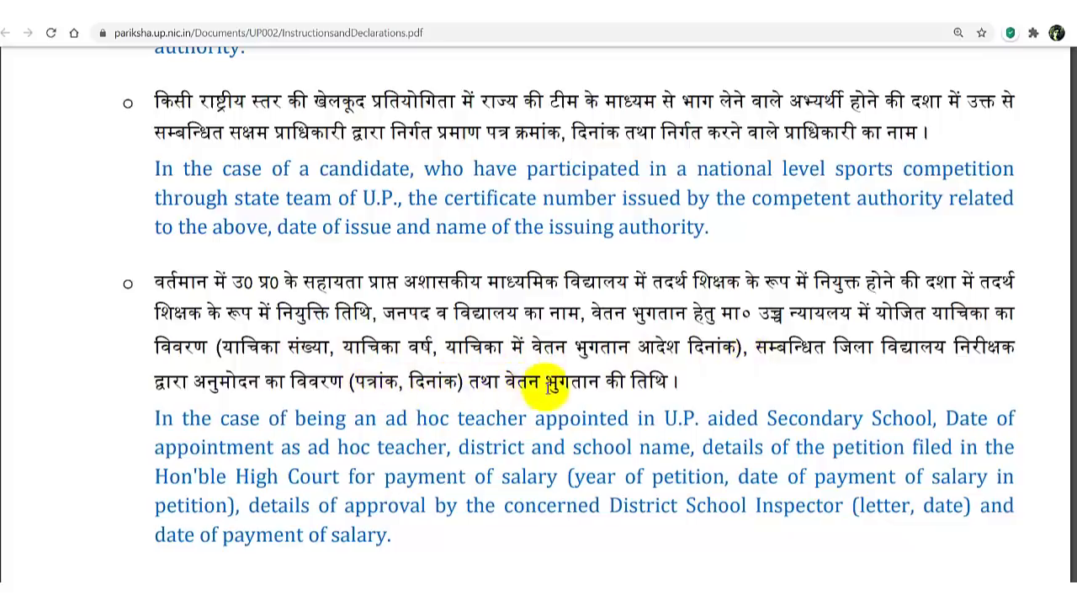
scroll(675, 383, "down", 5)
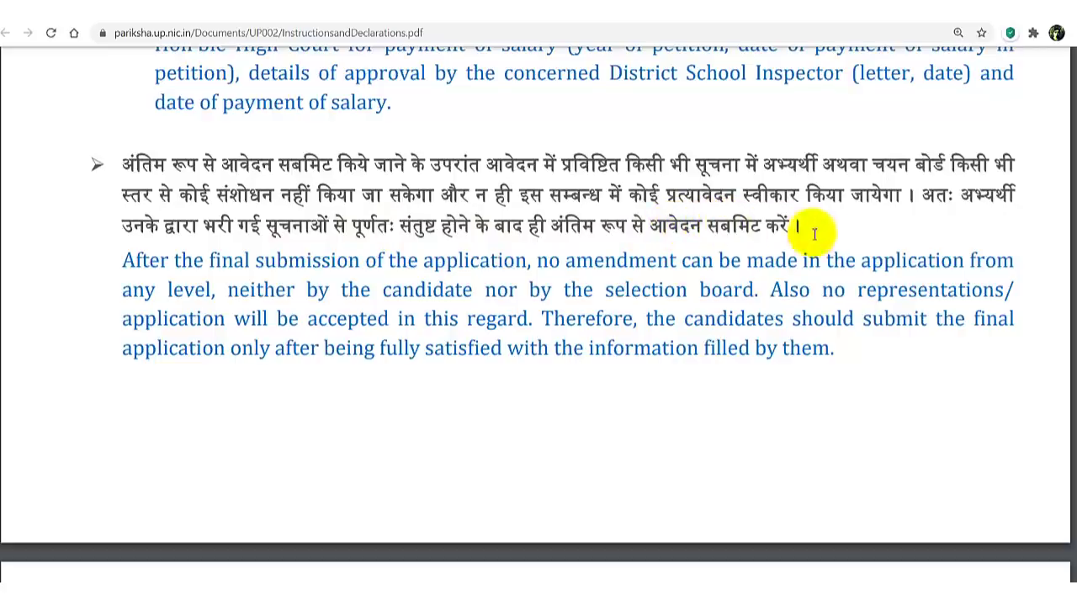
Review the Declaration section from nationality to physical fitness, highlight the 21-year age requirement, and return to the document's beginning.
scroll(649, 231, "down", 5)
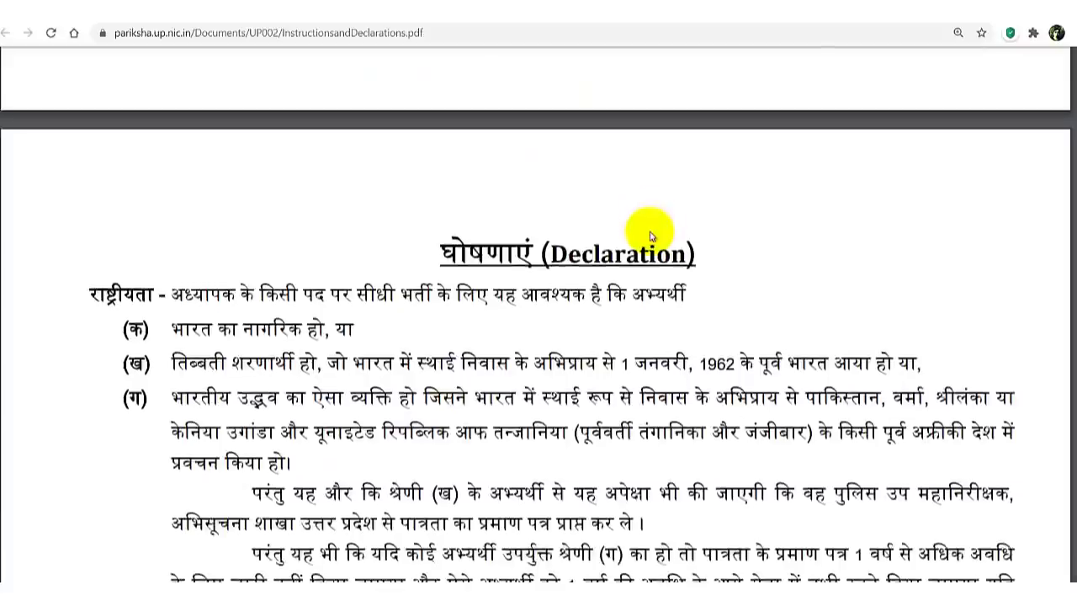
scroll(648, 233, "down", 5)
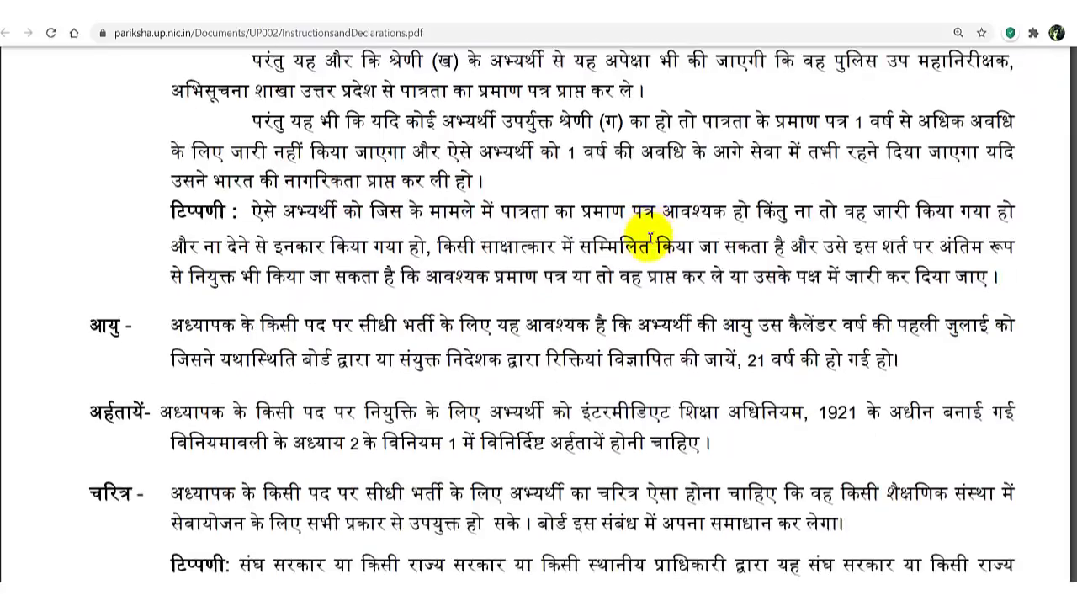
scroll(648, 234, "down", 2)
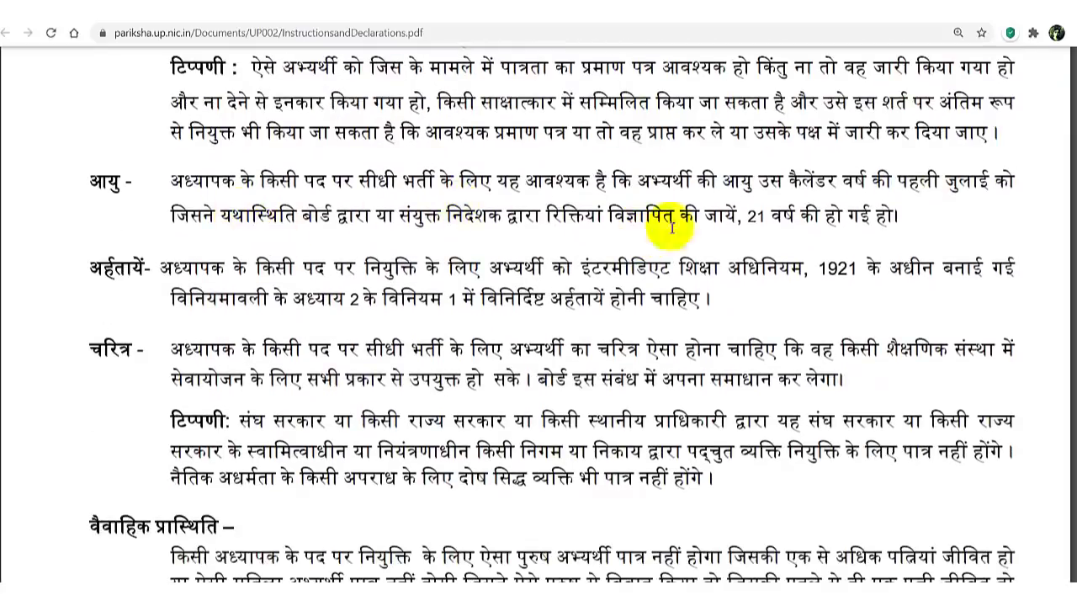
left_click_drag(748, 217, 783, 217)
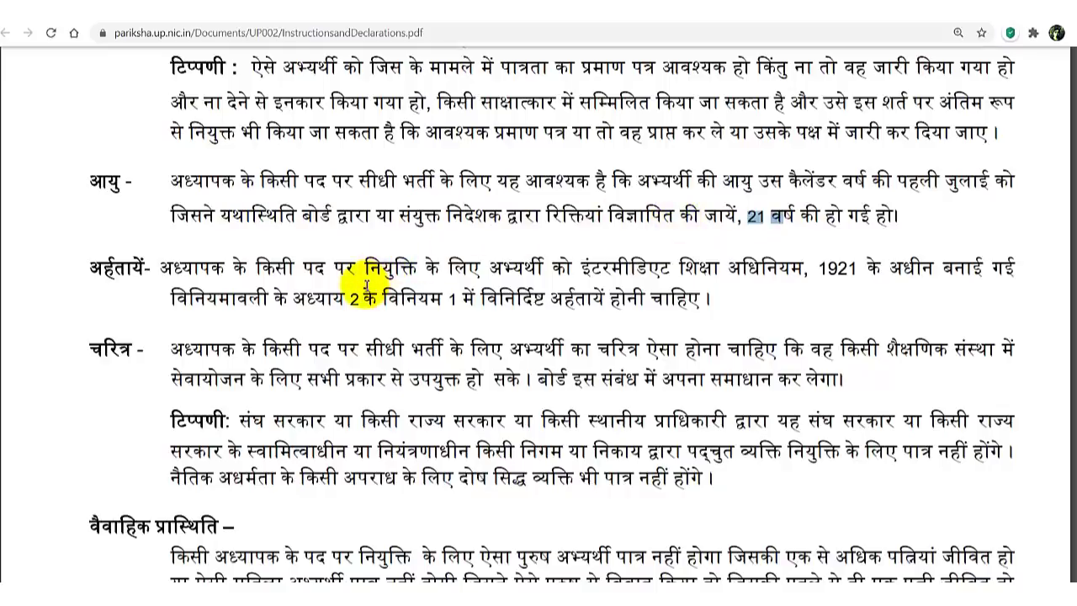
scroll(367, 286, "down", 3)
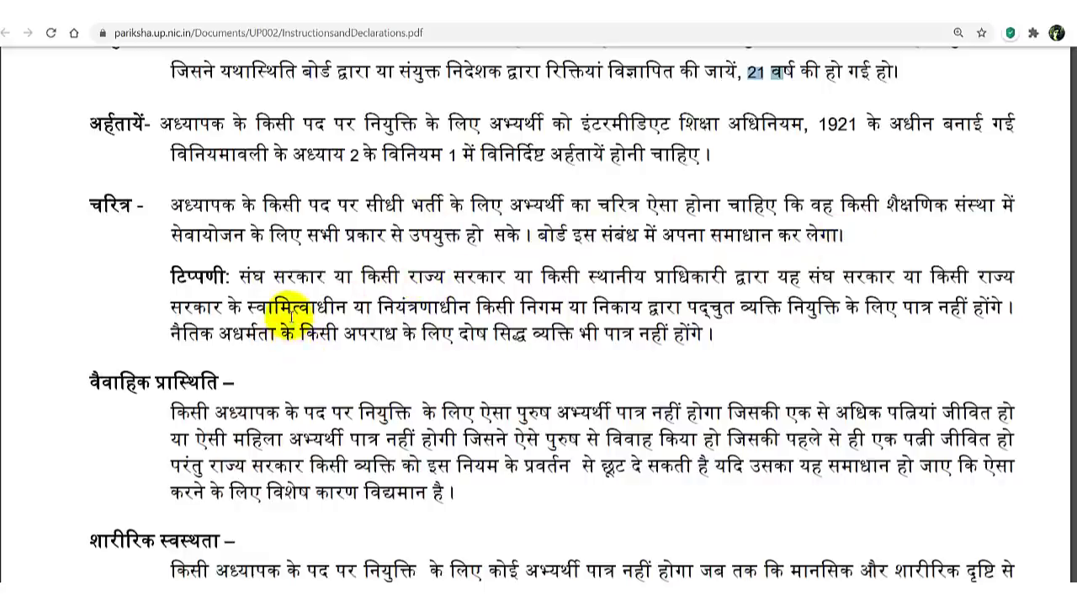
scroll(290, 311, "down", 4)
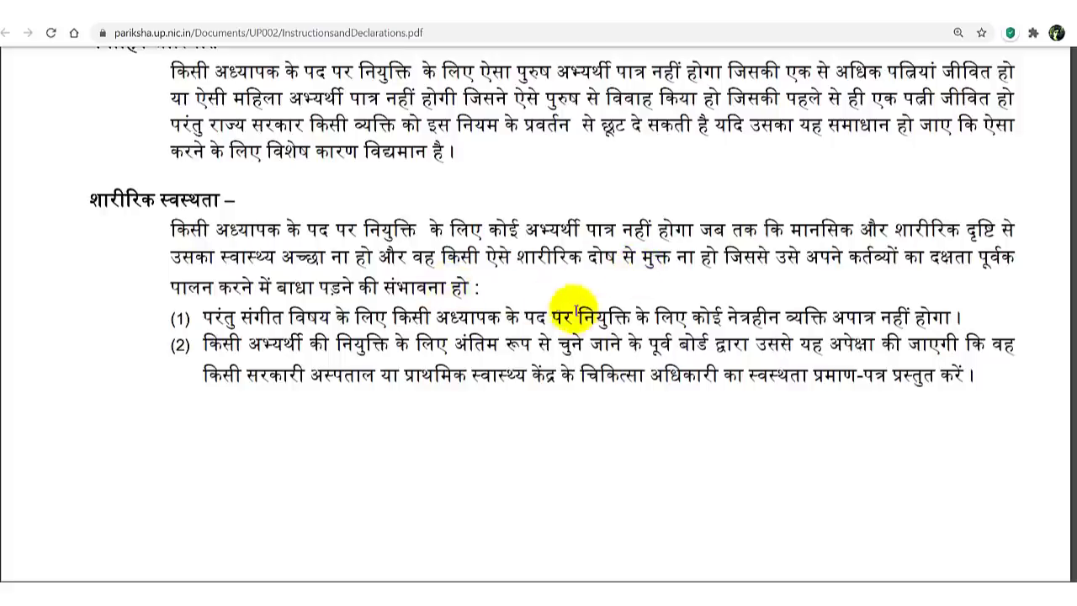
scroll(515, 311, "up", 10)
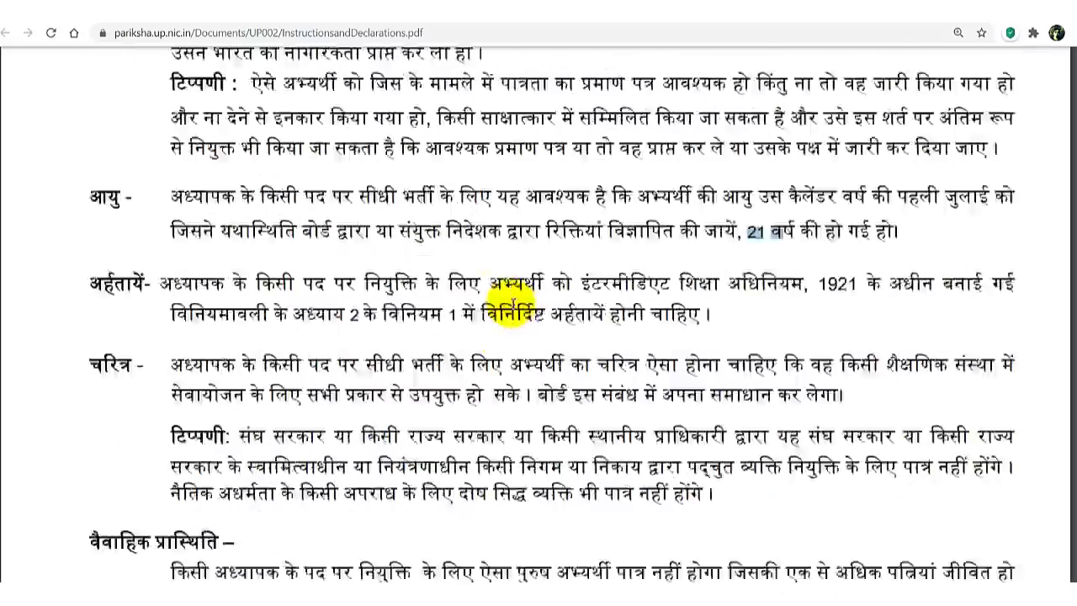
scroll(512, 305, "up", 15)
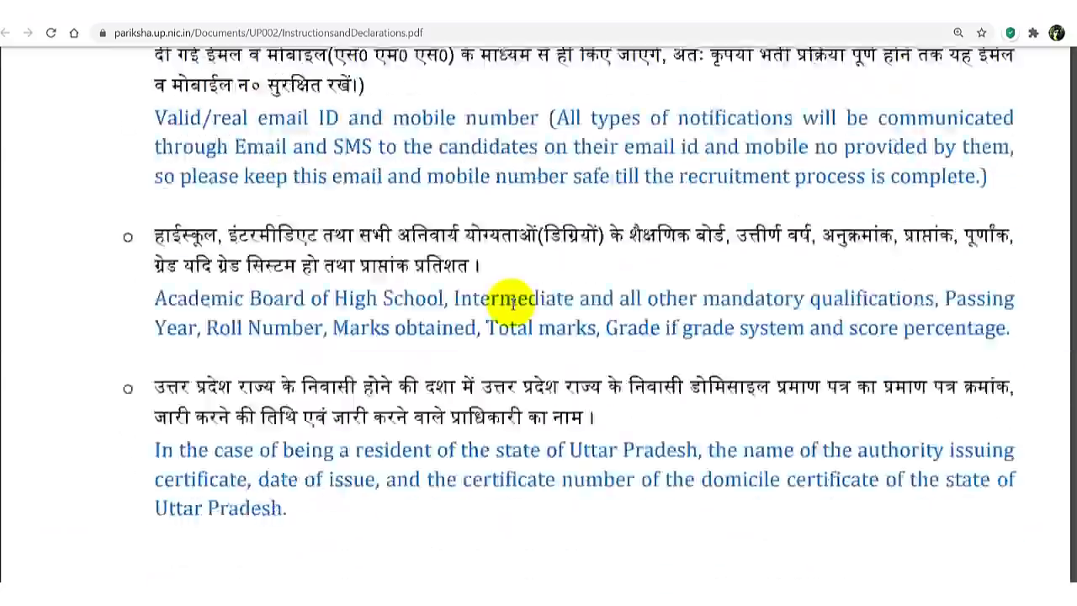
scroll(515, 305, "up", 5)
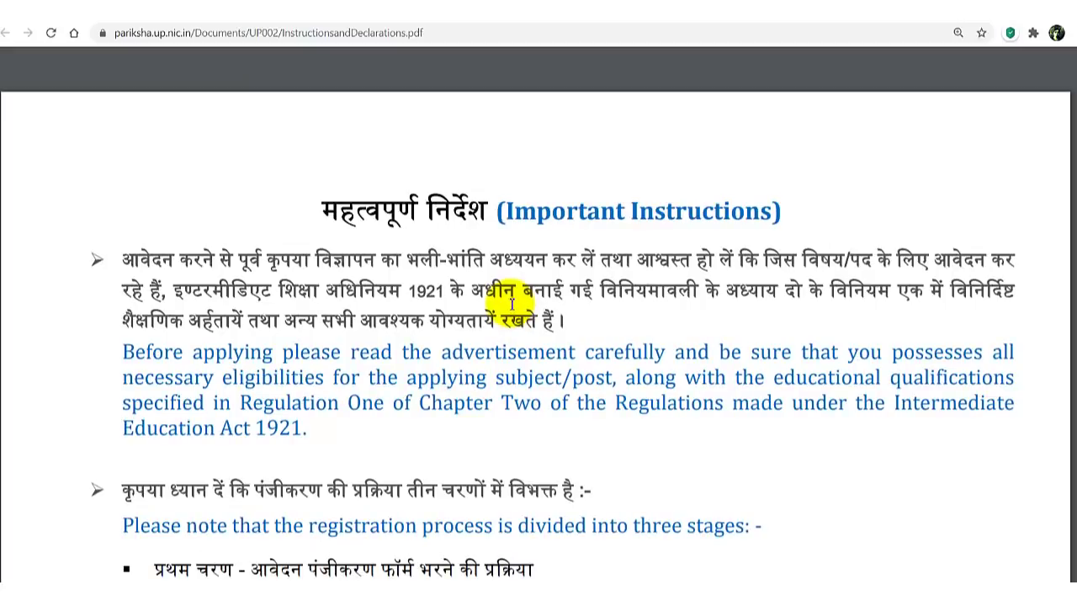
From the upsessb.org home page, open the Advertisement 2020 online application site and go to Candidate Registration.
mouse_move(236, 63)
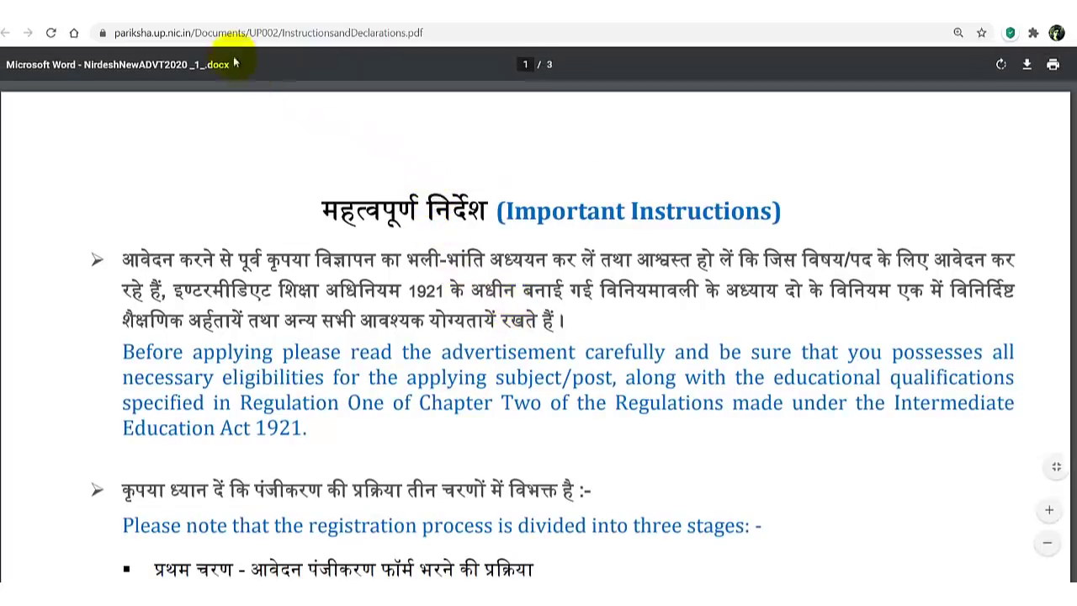
left_click(94, 17)
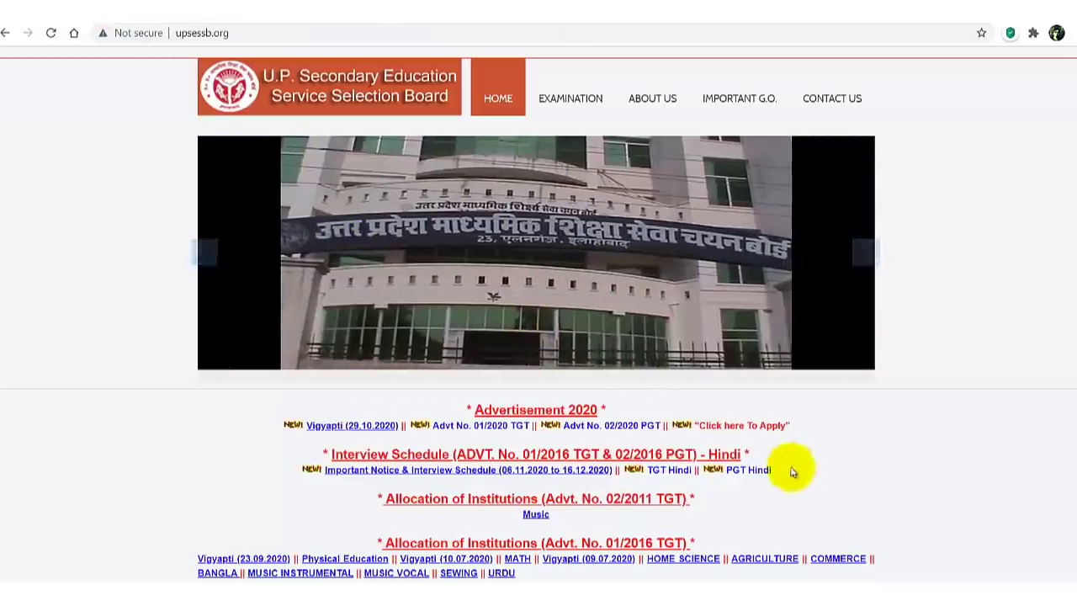
left_click(771, 430)
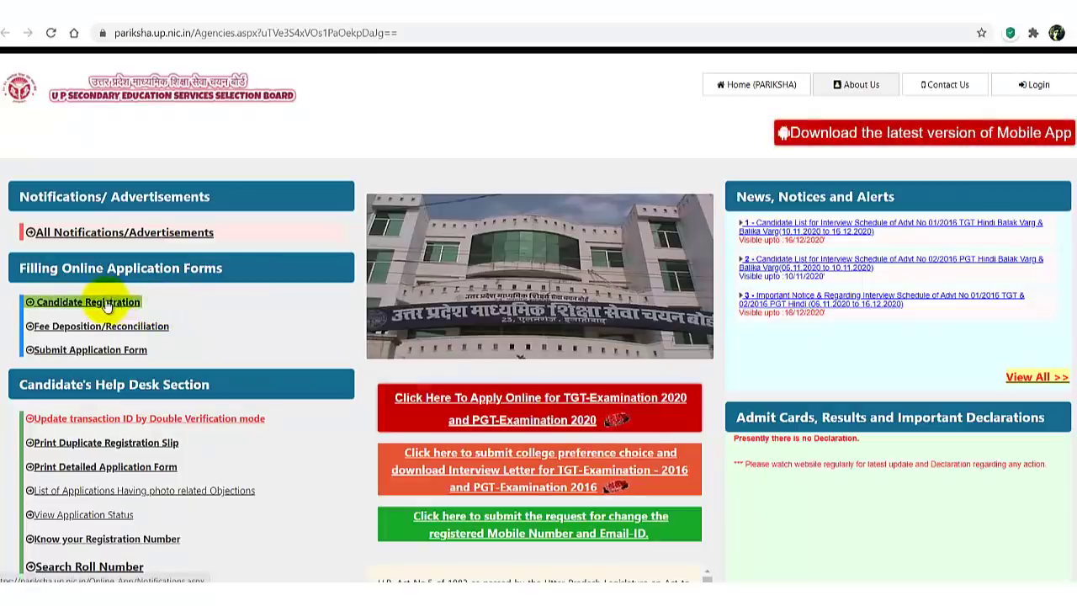
left_click(179, 308)
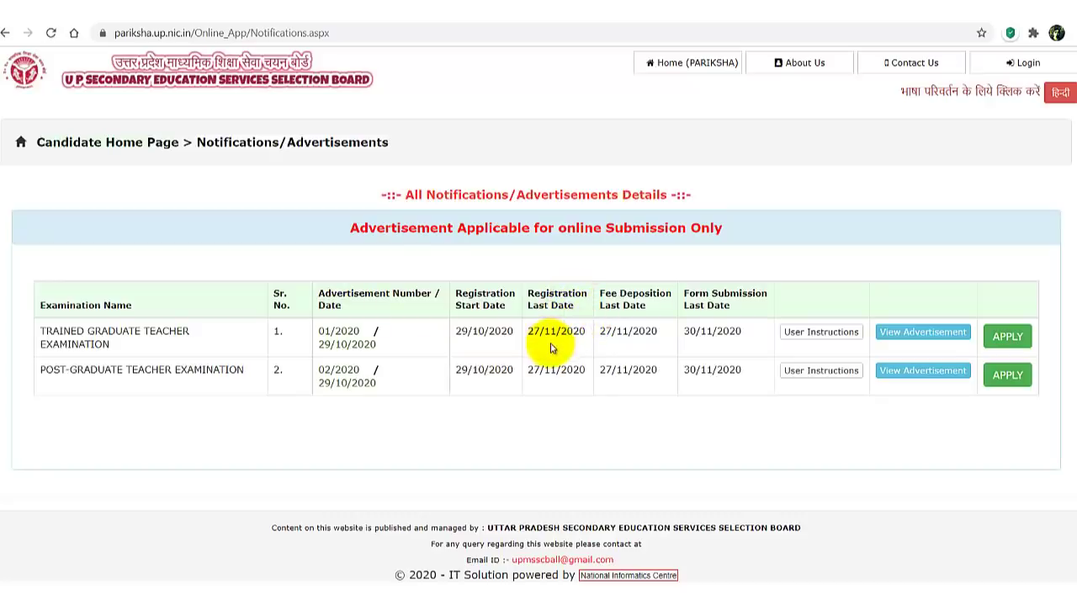
View the Hindi user instructions for the Trained Graduate Teacher Examination, then return to the notifications page.
left_click(823, 334)
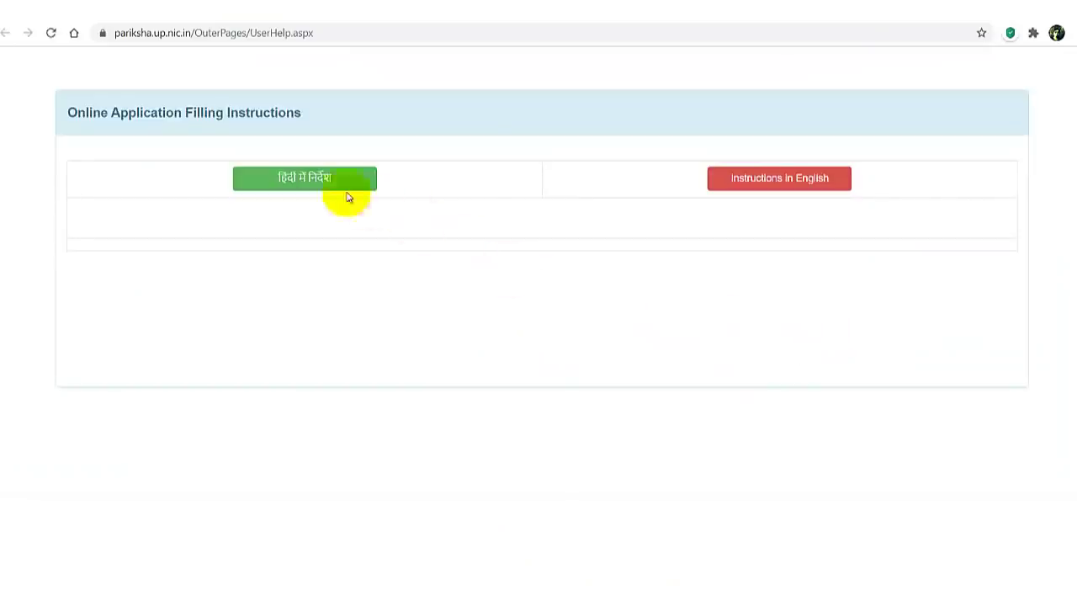
left_click(332, 188)
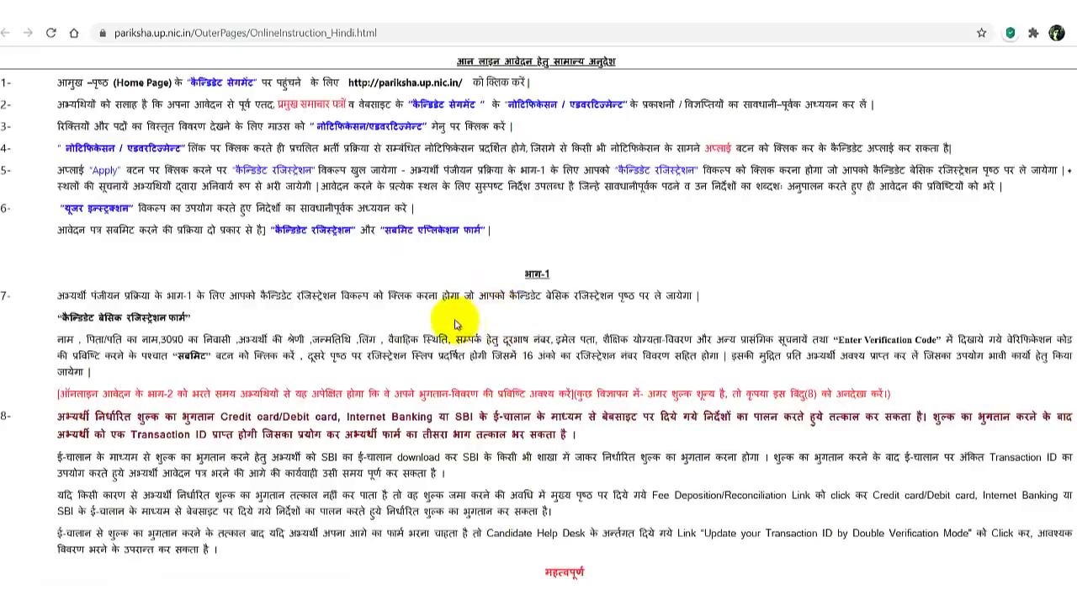
scroll(461, 332, "down", 10)
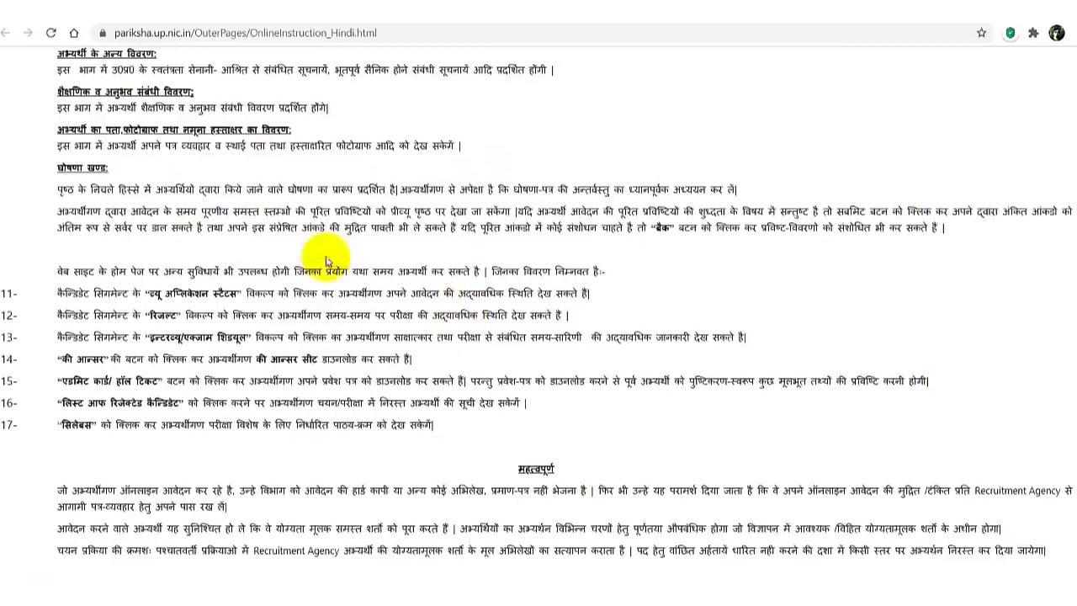
left_click(169, 5)
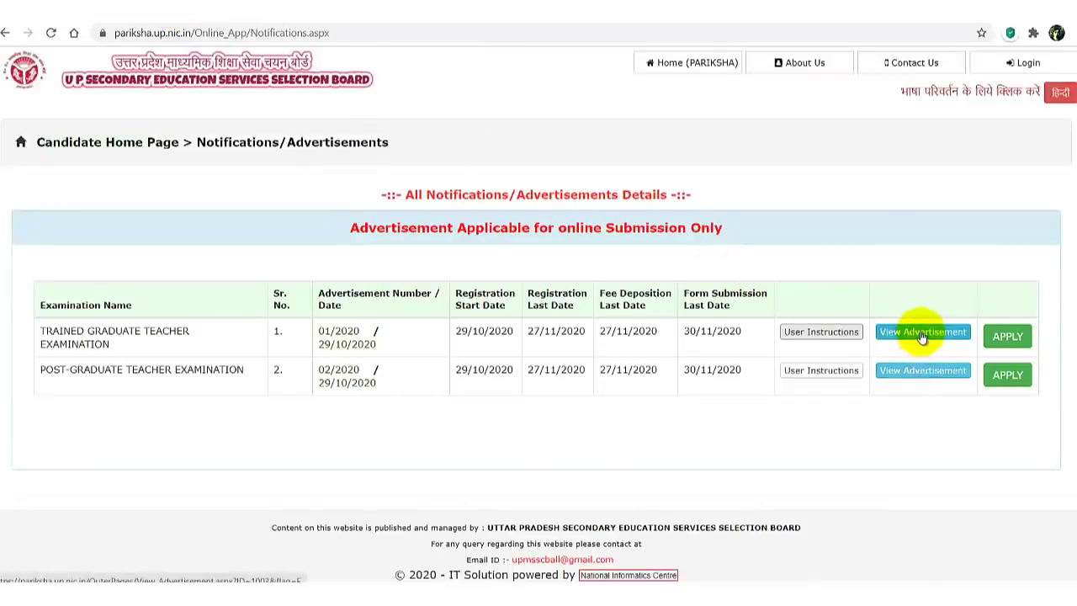
Start applying for the Trained Graduate Teacher Examination 01/2020 and look through its list of subject posts.
left_click(1011, 336)
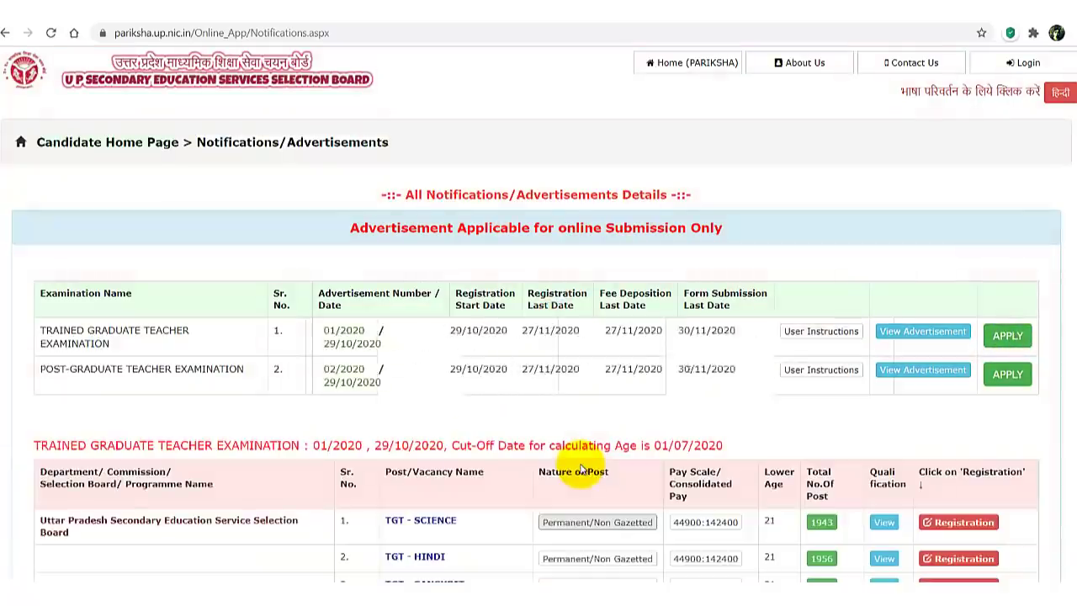
scroll(505, 395, "down", 6)
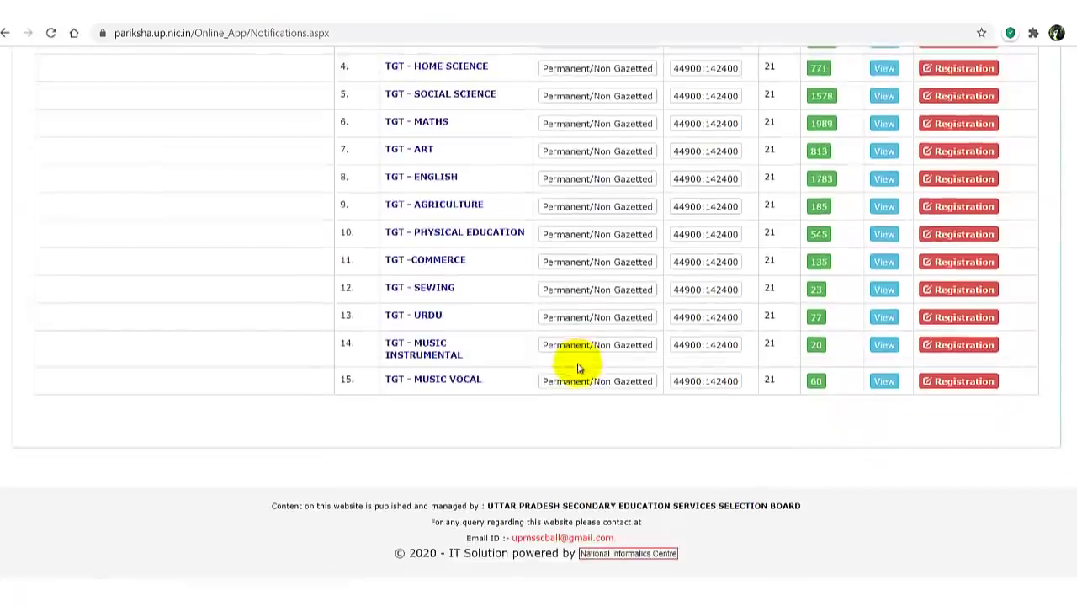
Look over the posts listed for the Trained Graduate Teacher Examination and open registration for TGT - SCIENCE.
scroll(577, 368, "up", 4)
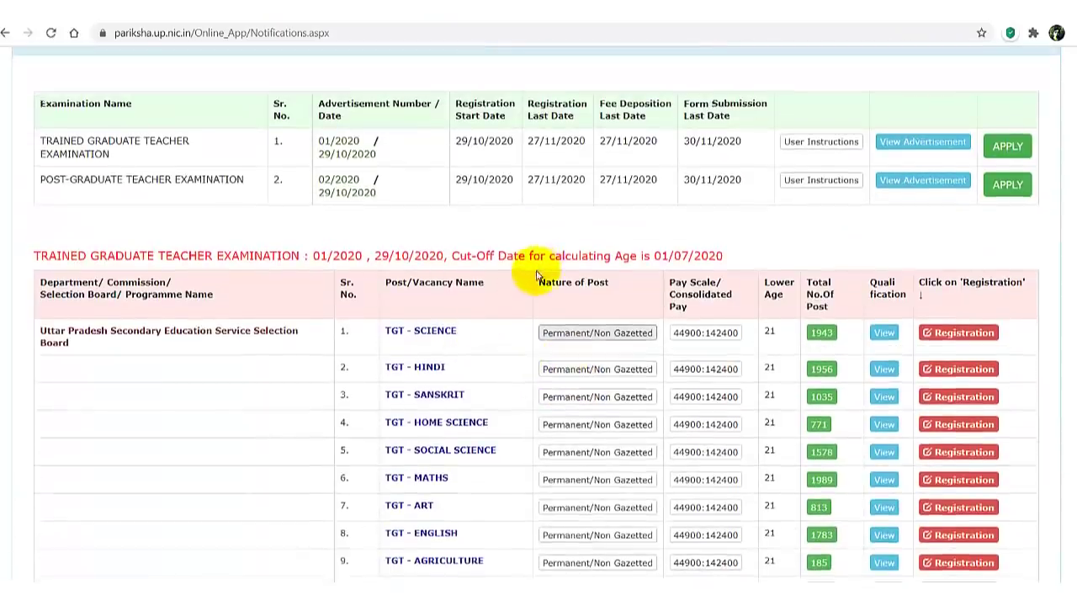
scroll(530, 273, "down", 2)
scroll(444, 274, "down", 2)
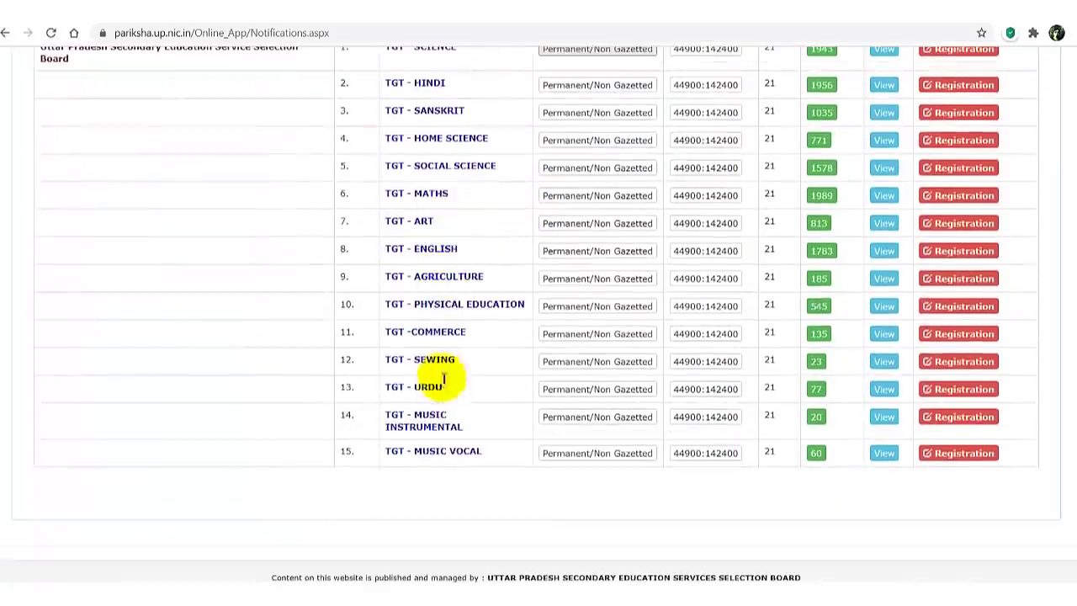
scroll(480, 211, "up", 2)
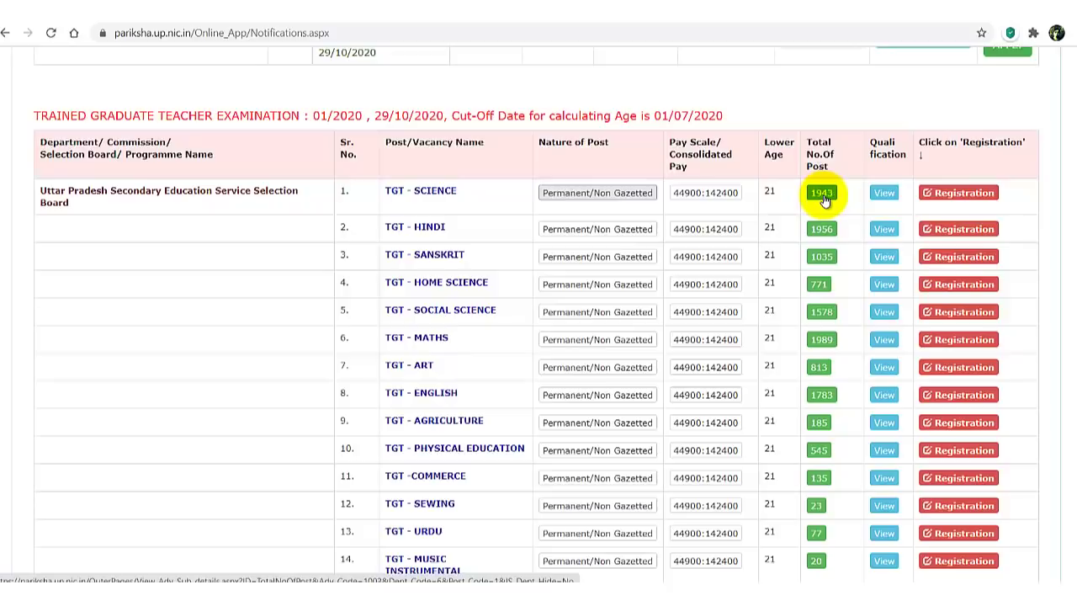
left_click(956, 195)
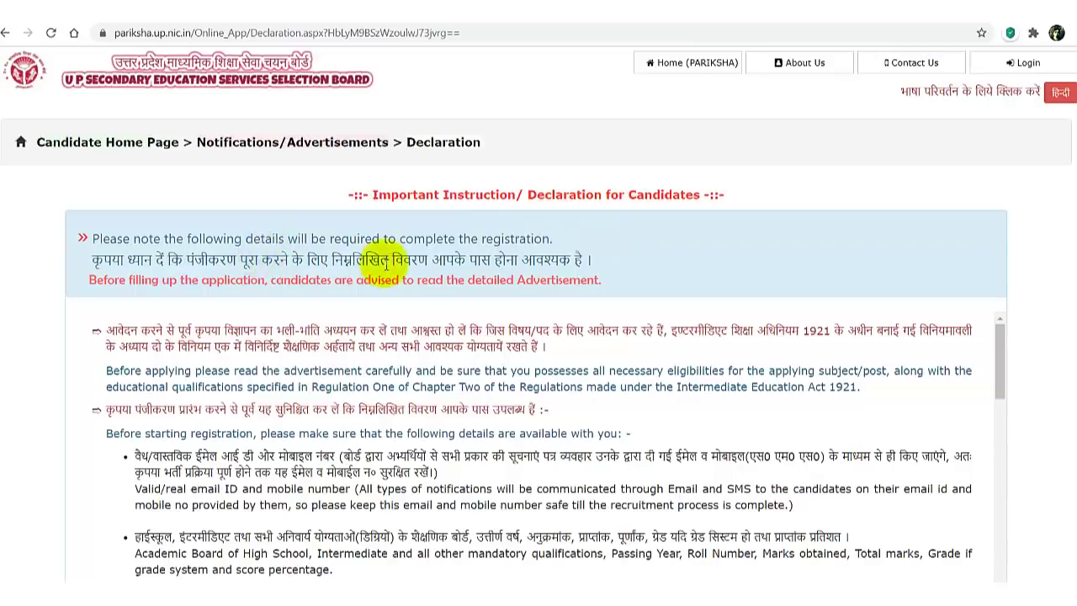
Read through the candidate instructions, view the complete Instructions/Declarations PDF down to the three registration stages, and return to the declaration page.
scroll(386, 264, "down", 1)
scroll(386, 264, "down", 3)
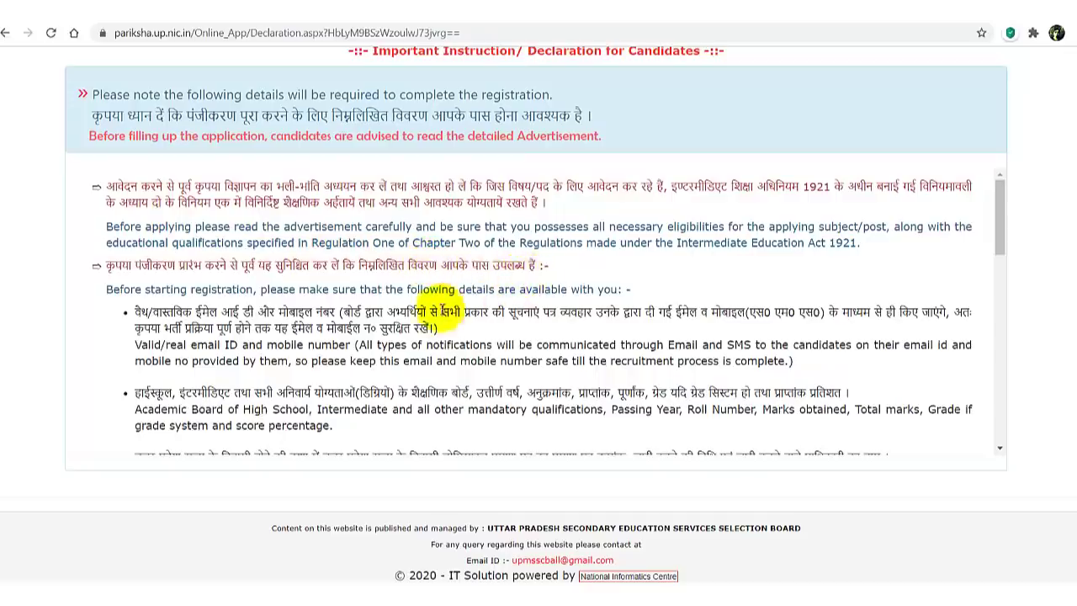
scroll(414, 322, "down", 3)
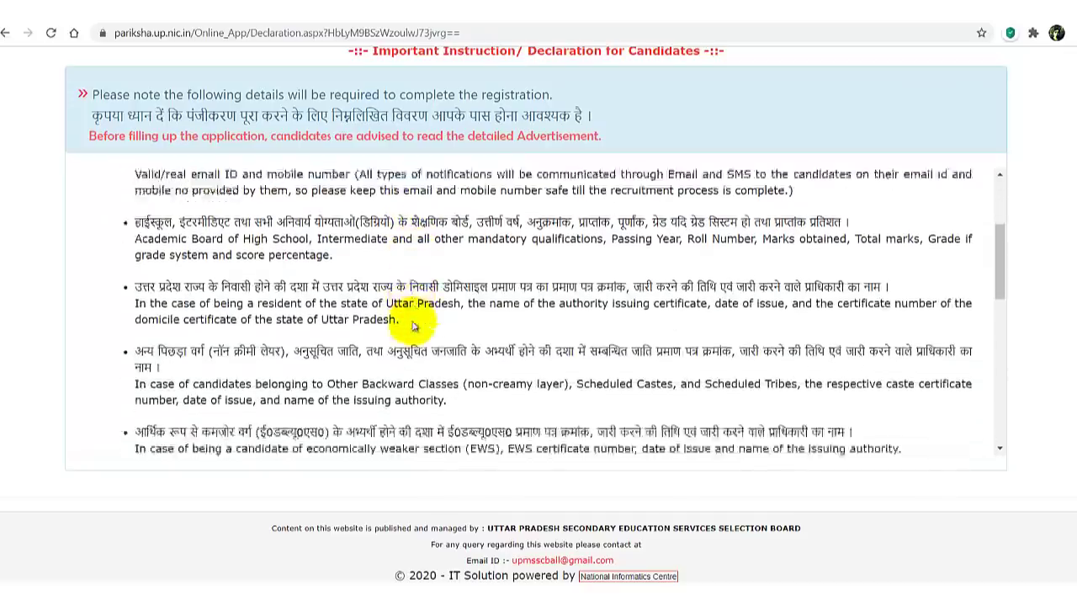
scroll(414, 326, "down", 5)
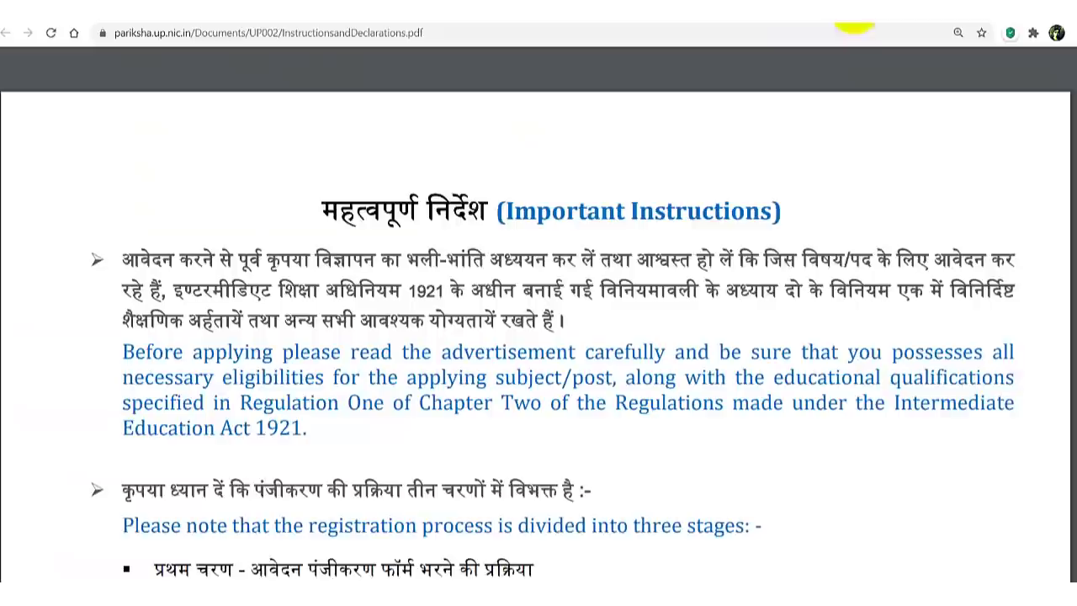
scroll(241, 198, "down", 3)
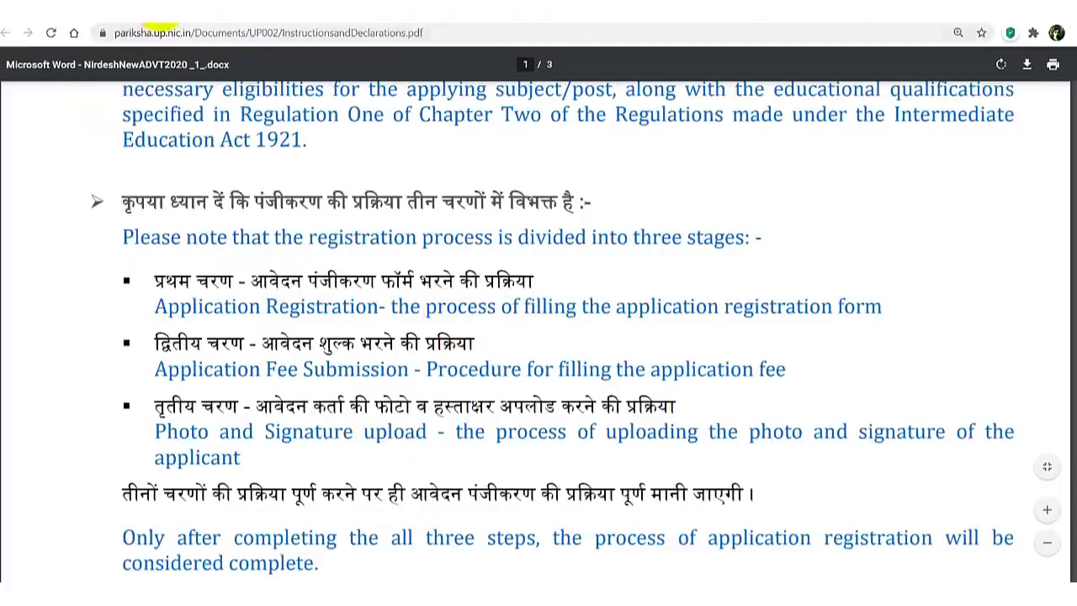
left_click(208, 16)
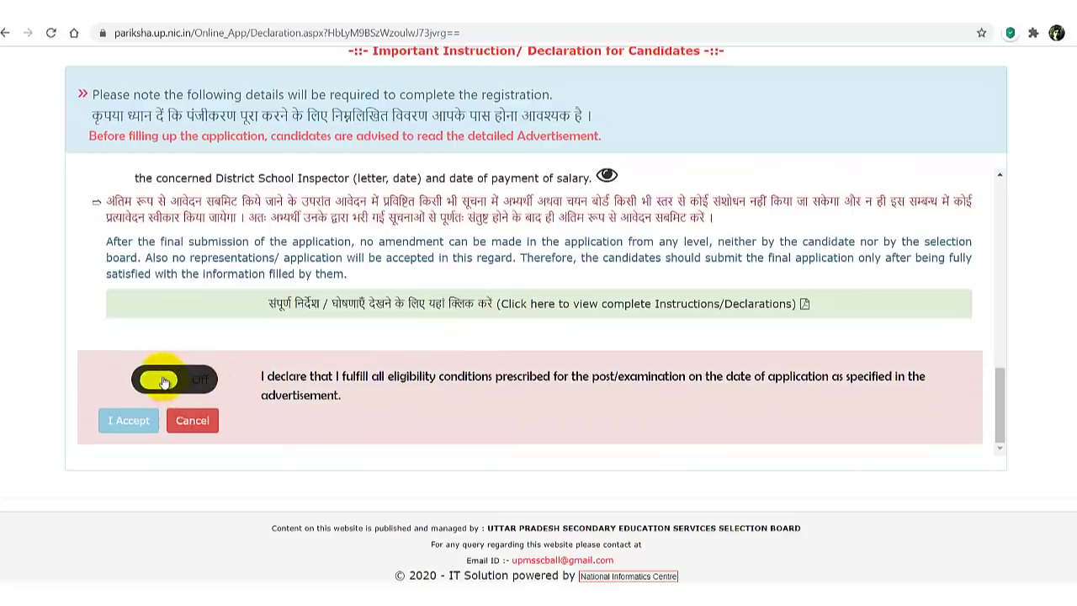
Switch on the declaration of fulfilling all eligibility conditions and accept it to open the Candidate Registration Form.
left_click(164, 381)
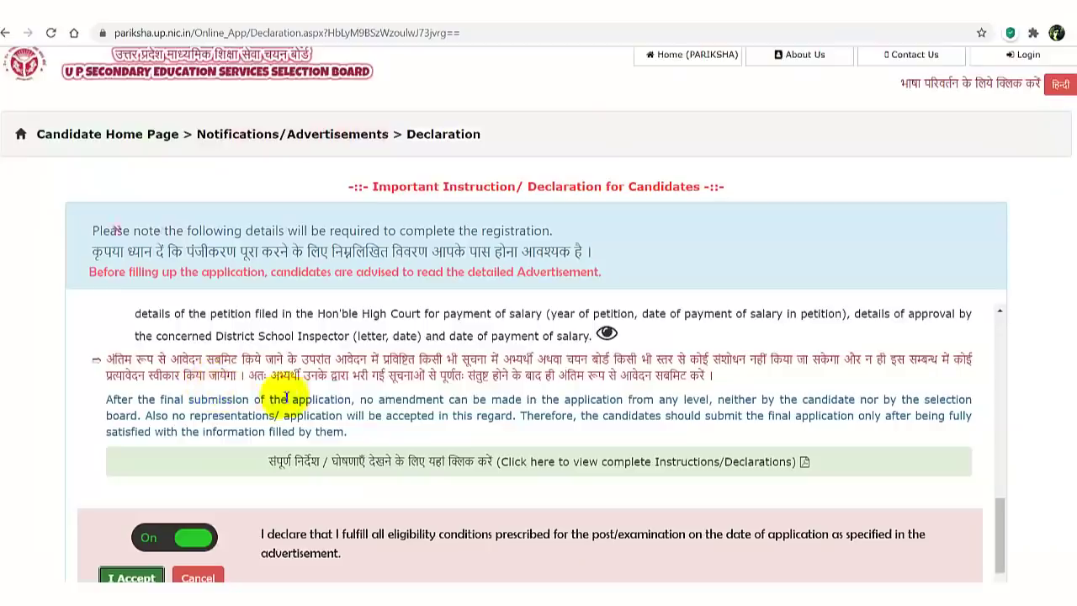
scroll(402, 388, "down", 1)
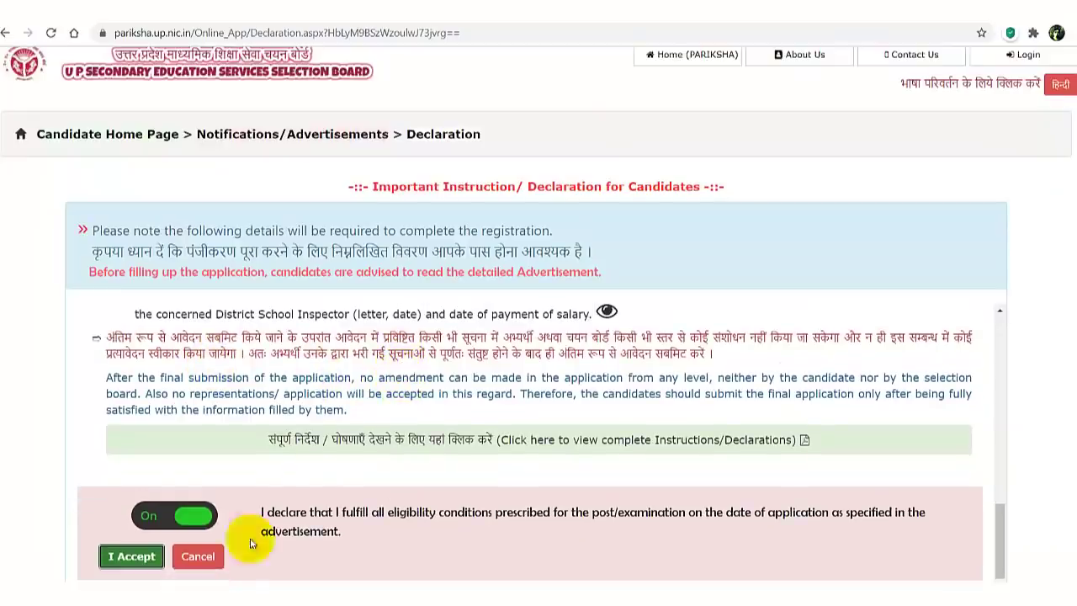
left_click(148, 556)
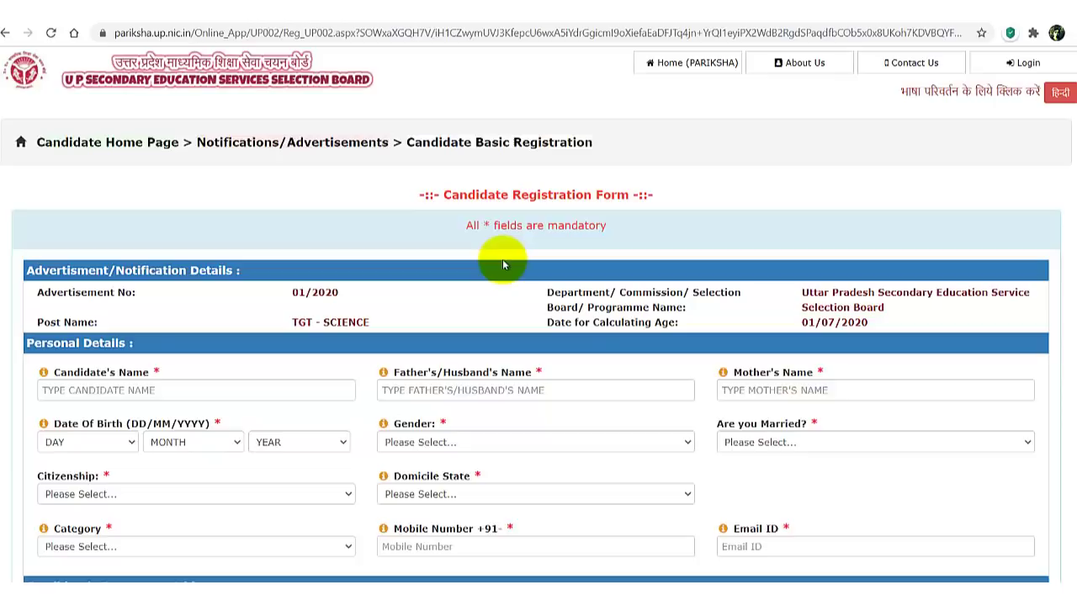
Review the Personal Details and Permanent Address fields of the registration form, including the choices for Domicile State.
scroll(502, 259, "down", 1)
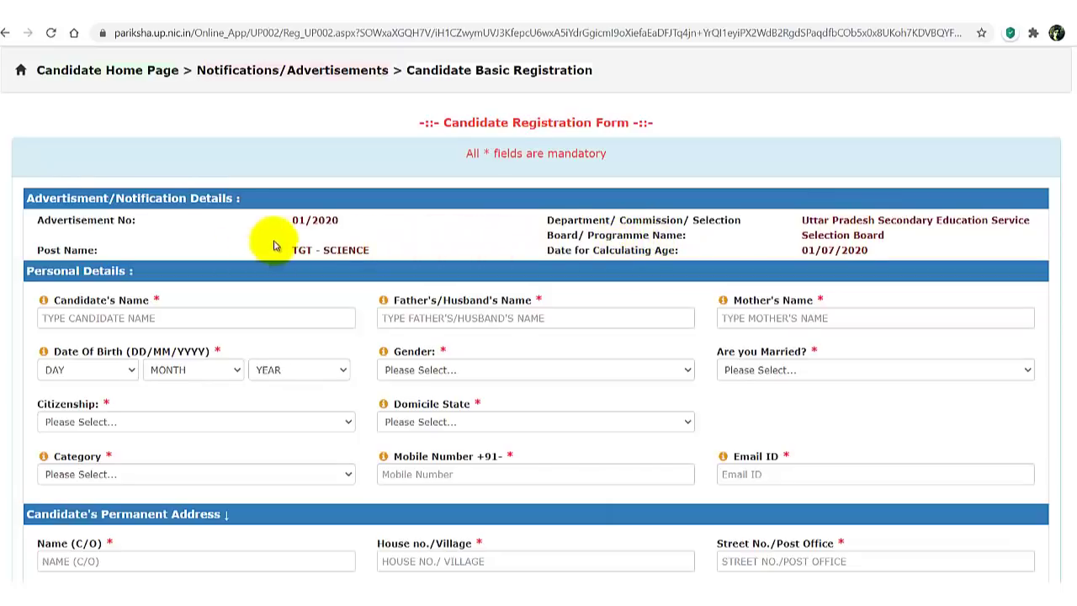
scroll(276, 242, "down", 1)
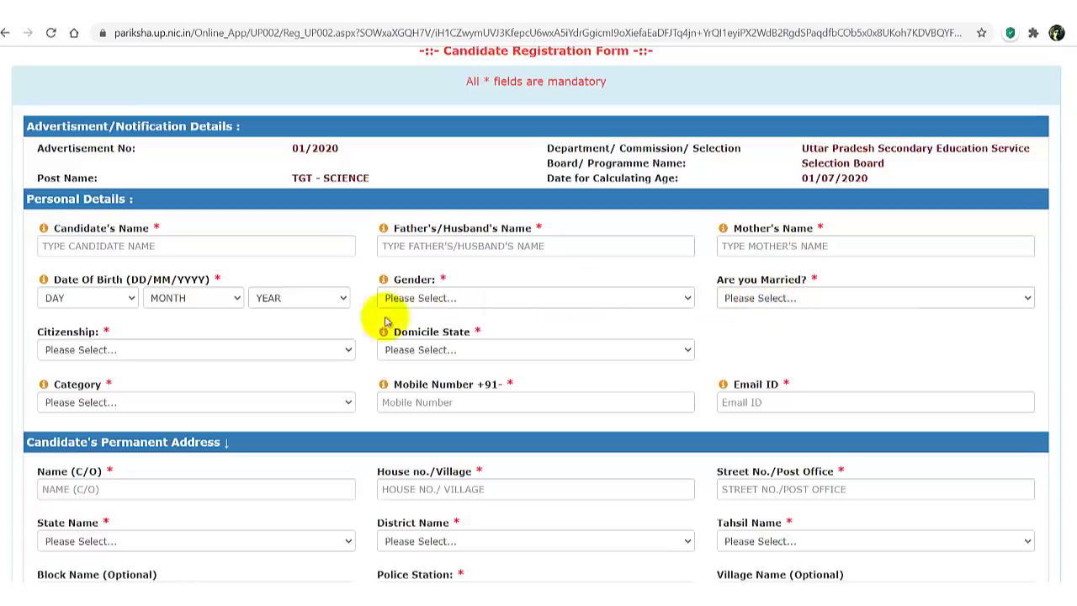
left_click(457, 352)
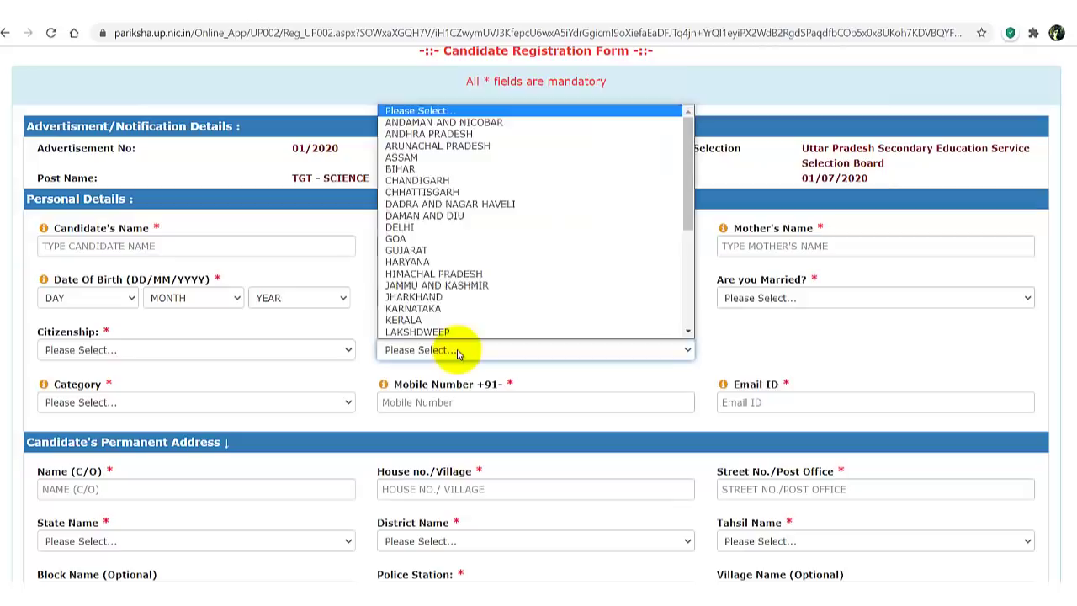
left_click(458, 352)
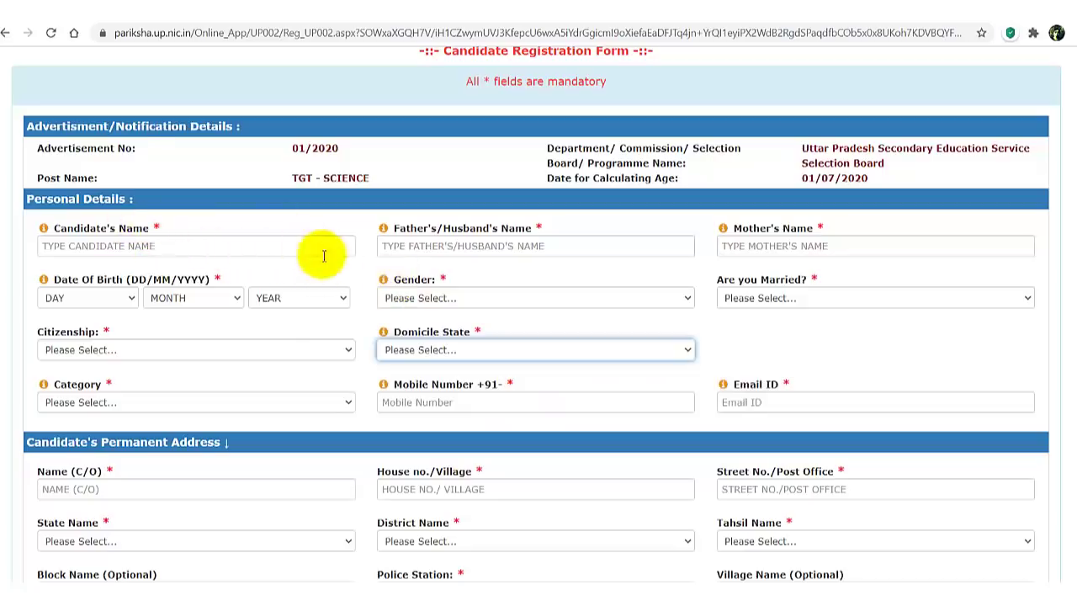
scroll(323, 256, "down", 3)
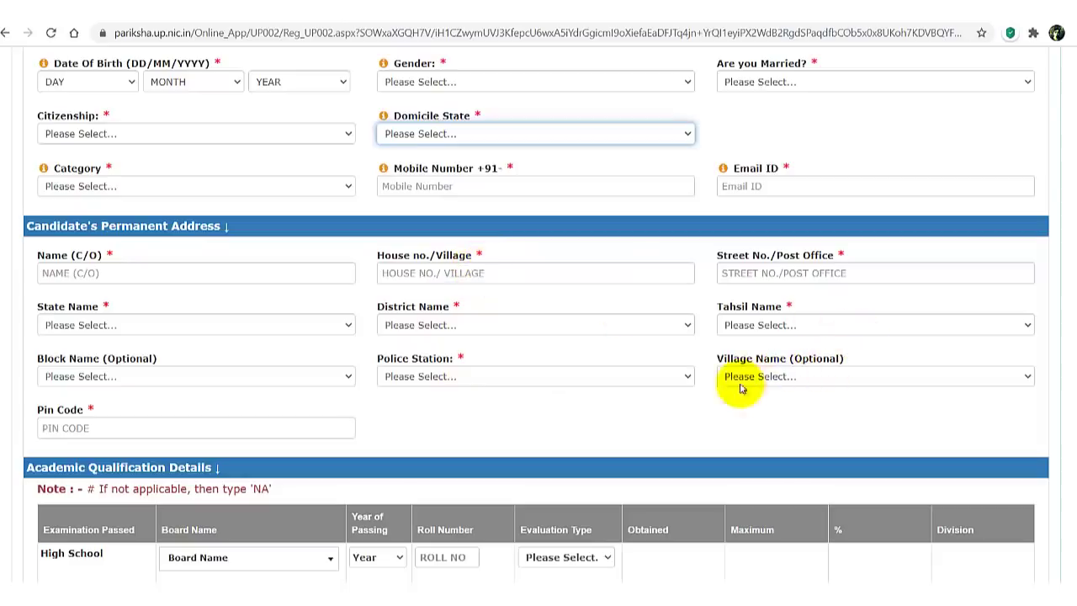
Check the board and passing-year choices for High School and set its evaluation type to MARKS.
scroll(336, 320, "down", 3)
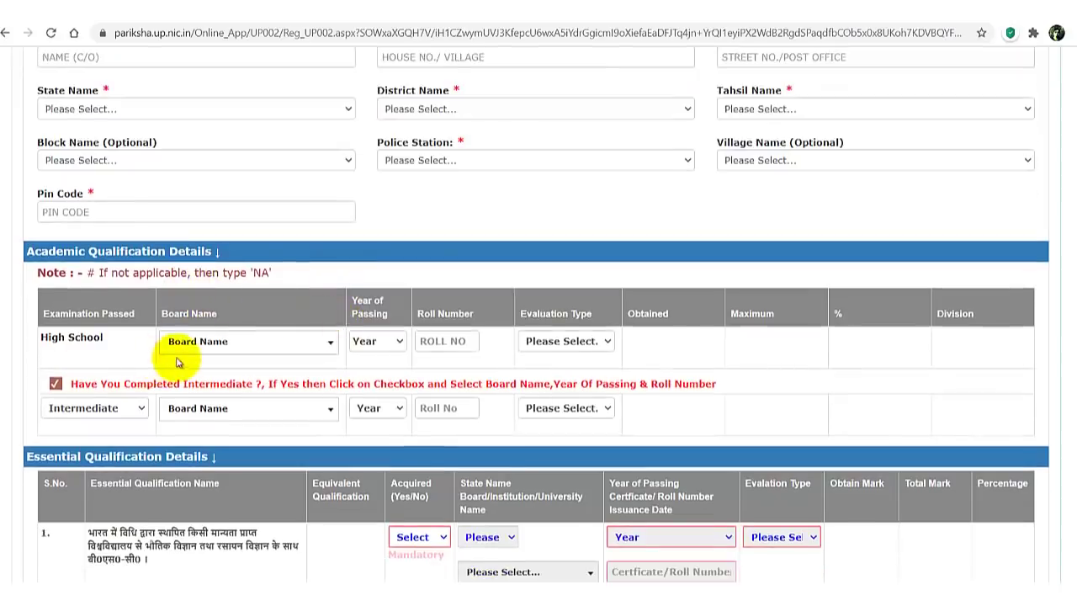
left_click(210, 346)
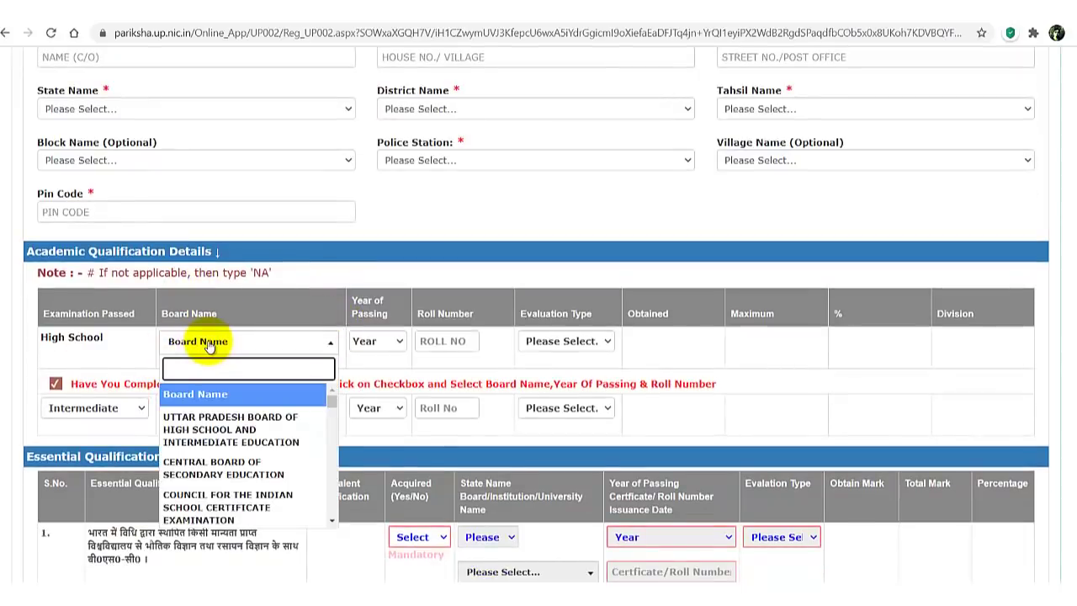
left_click(209, 346)
left_click(396, 343)
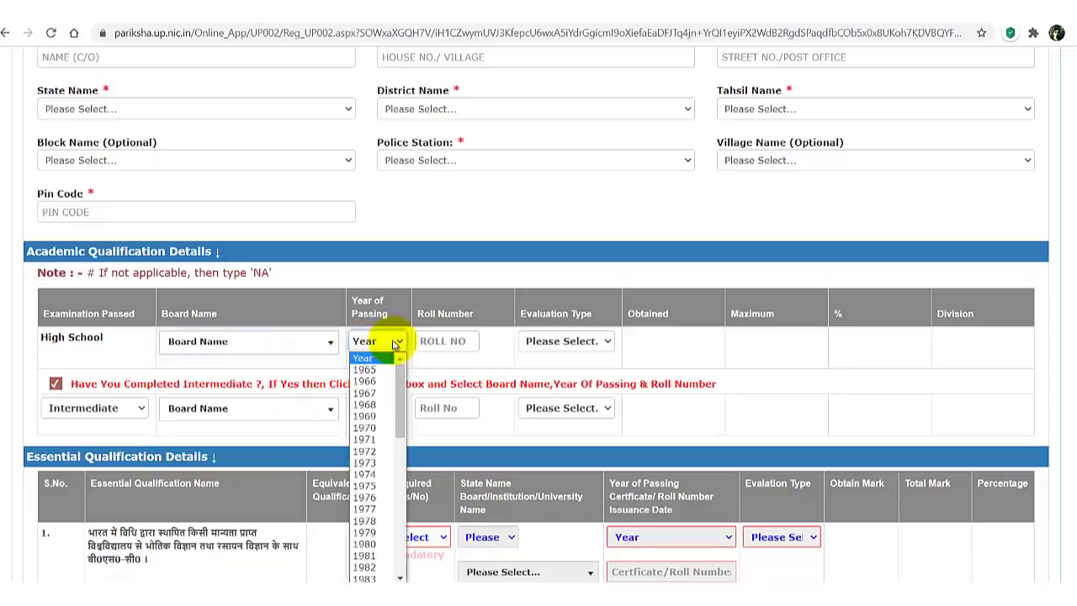
left_click(395, 344)
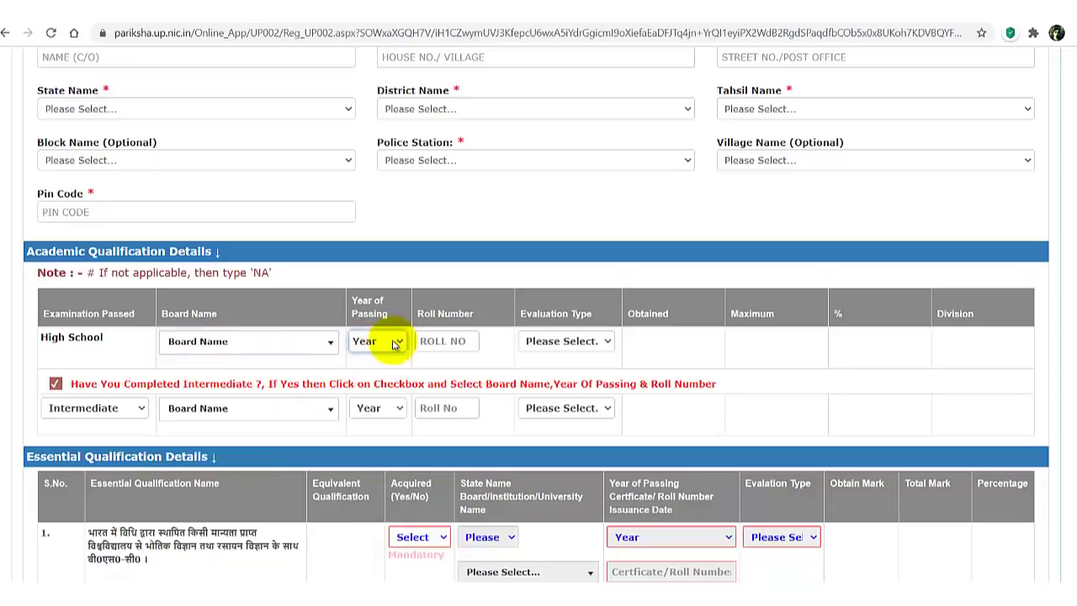
left_click(585, 345)
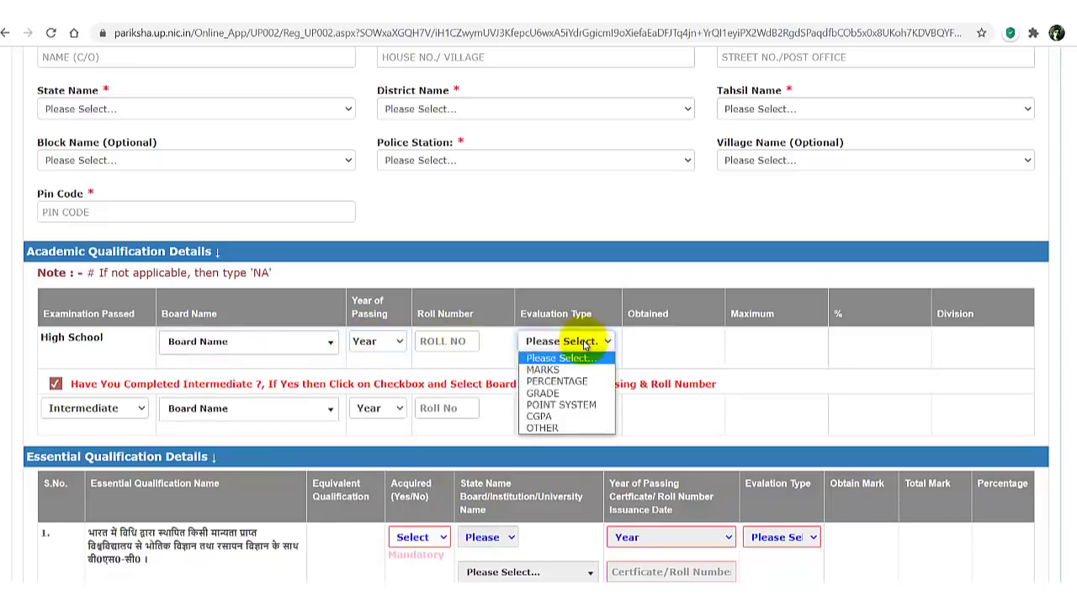
left_click(560, 370)
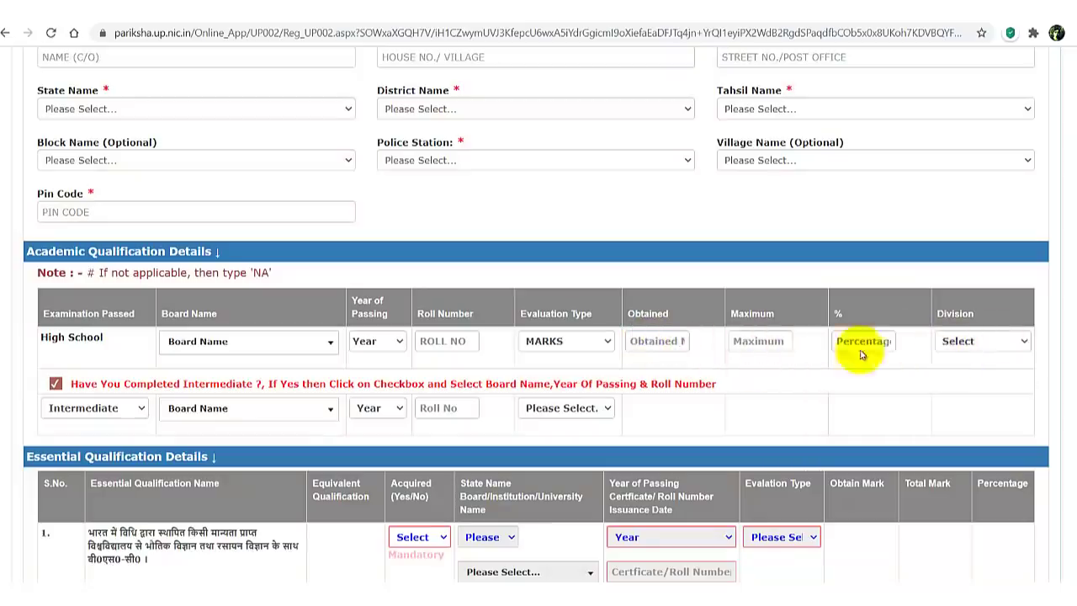
Mark the first essential qualification, the B.Sc., as acquired with Yes and set its state to उत्तर प्रदेश.
scroll(353, 346, "down", 1)
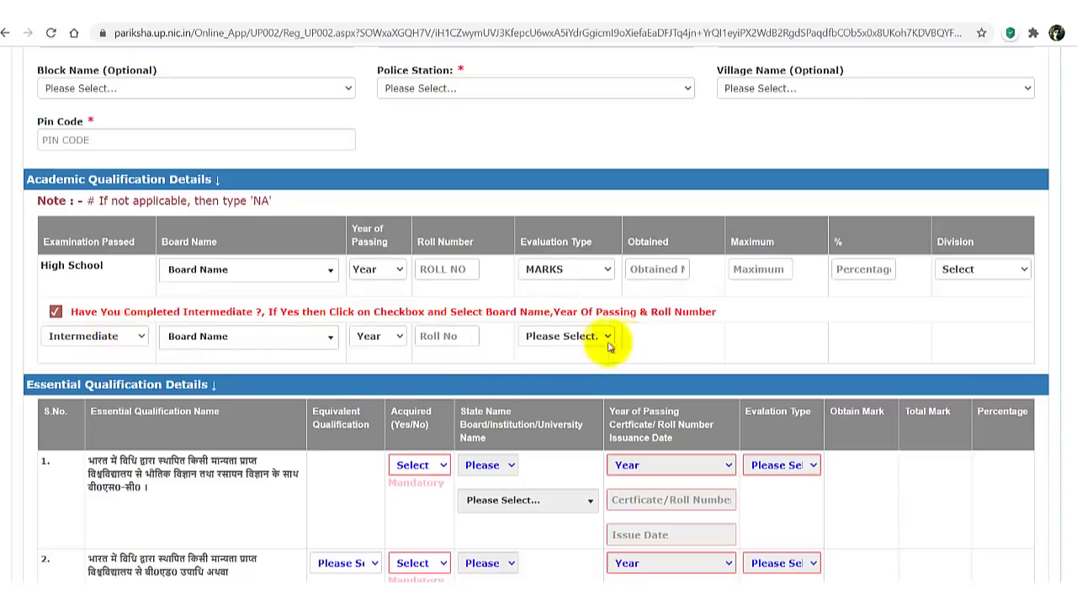
scroll(383, 330, "down", 3)
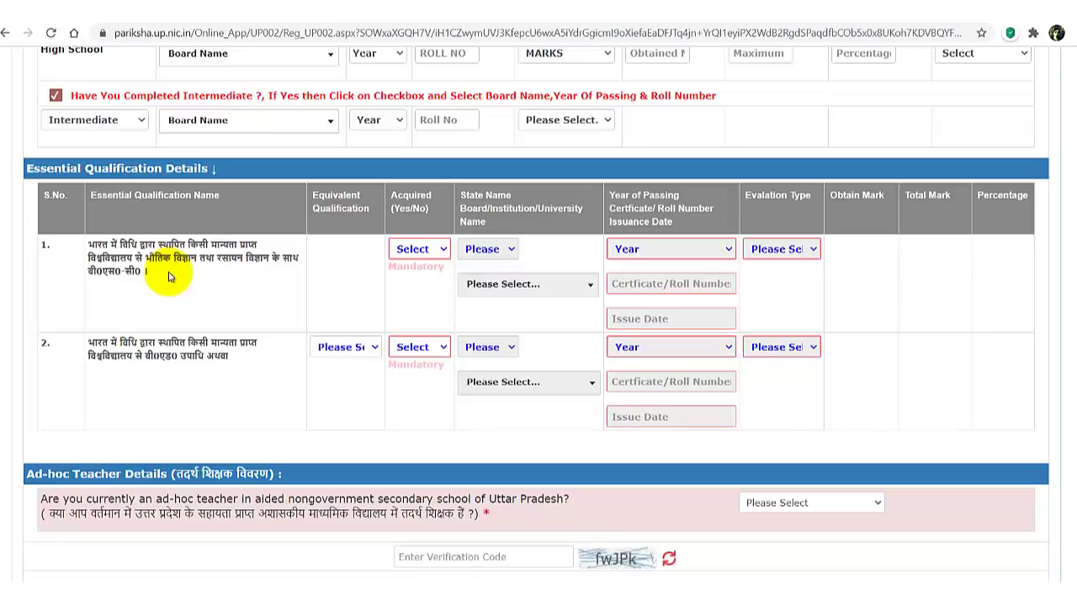
left_click(434, 253)
left_click(420, 279)
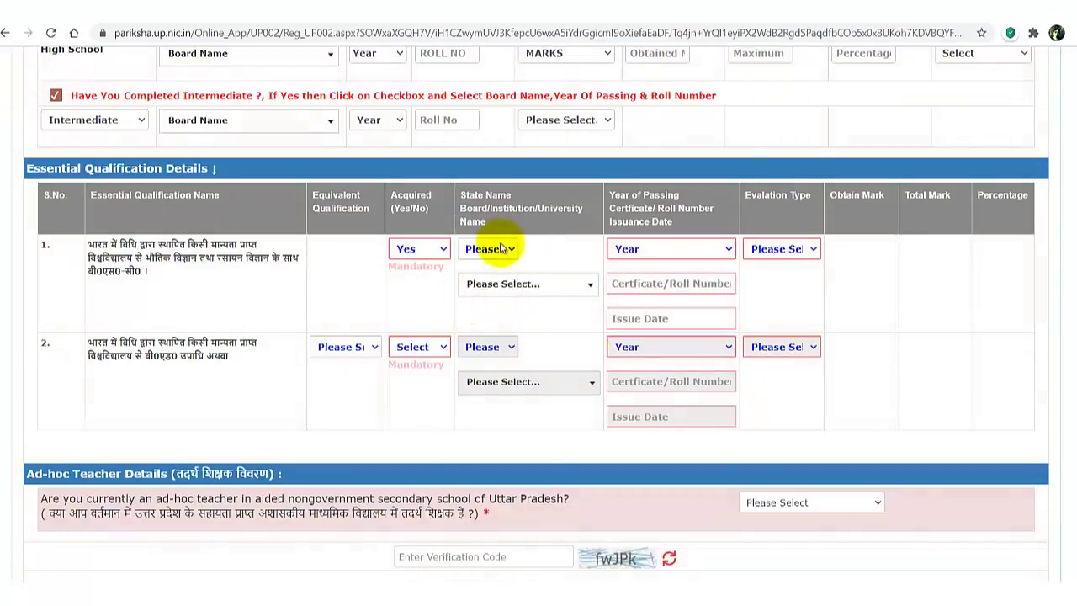
left_click(501, 249)
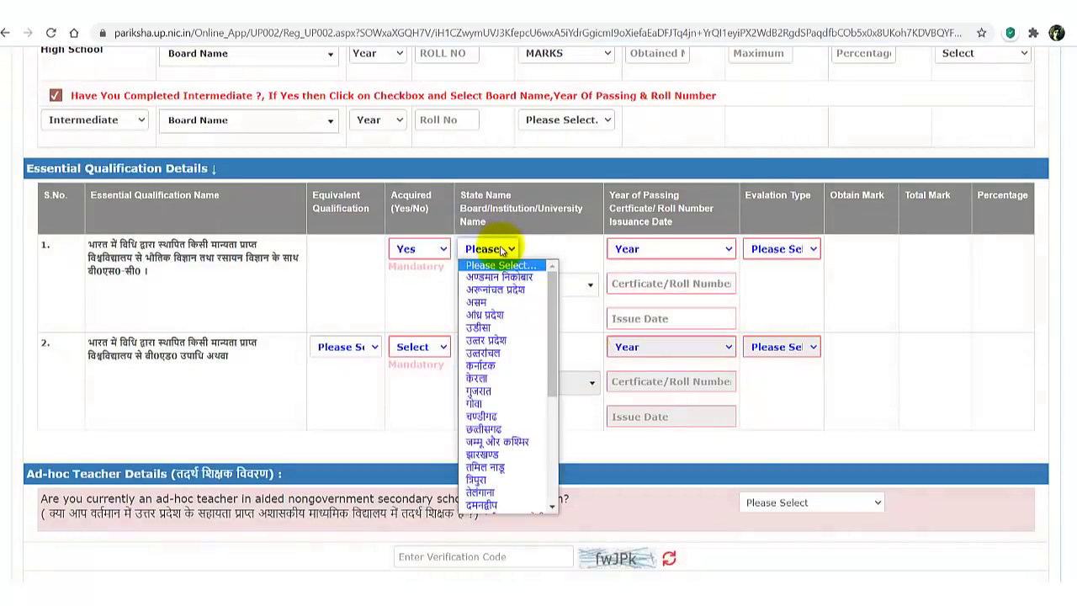
left_click(488, 340)
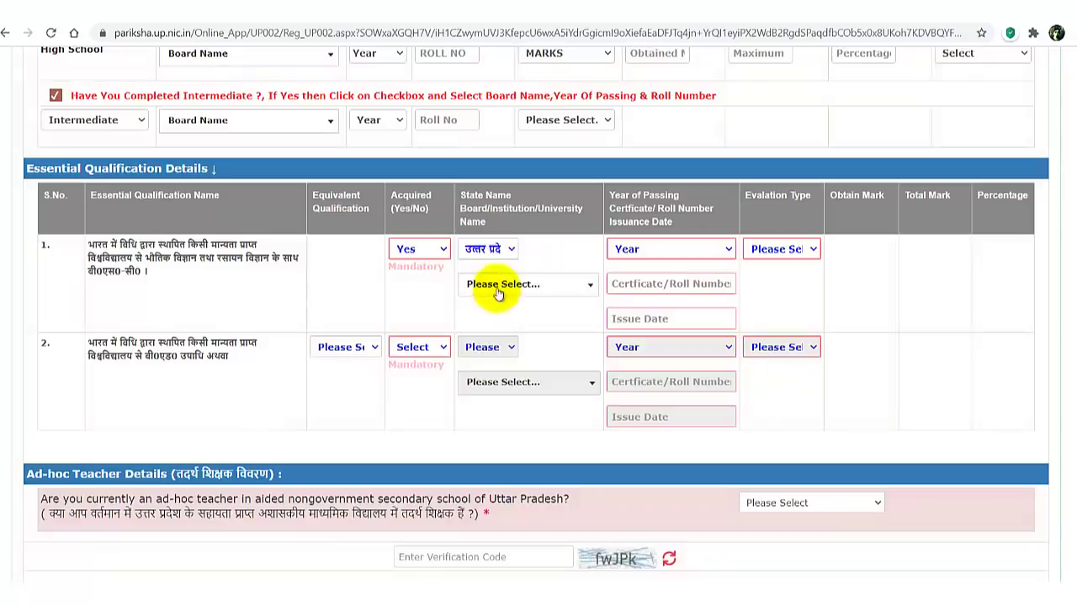
Choose Babu Banarasi Das University, Lucknow, as the university for the first essential qualification.
left_click(500, 288)
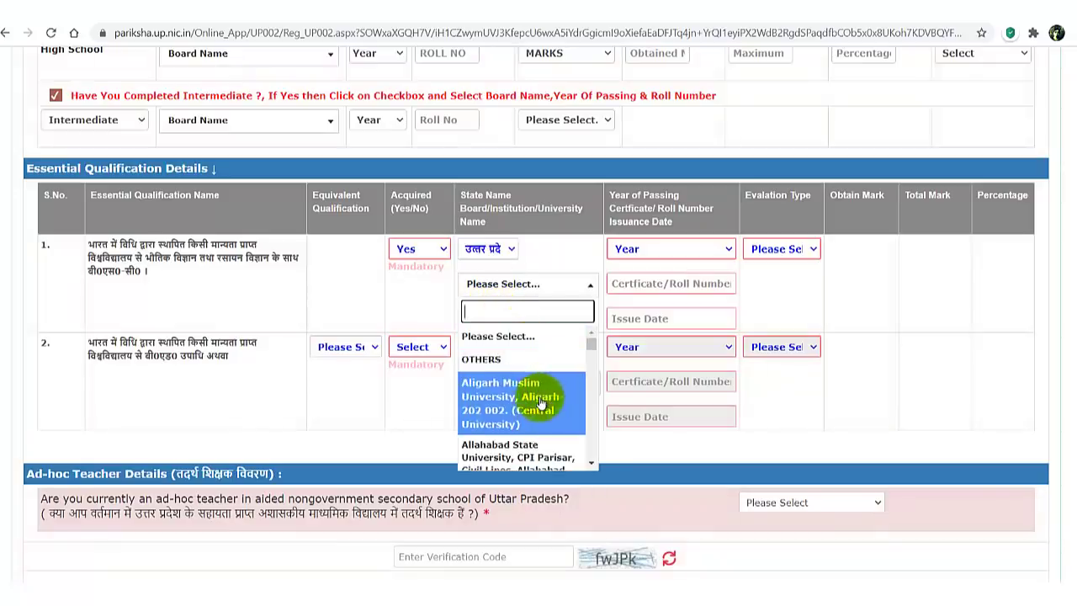
scroll(539, 404, "down", 2)
scroll(546, 391, "down", 1)
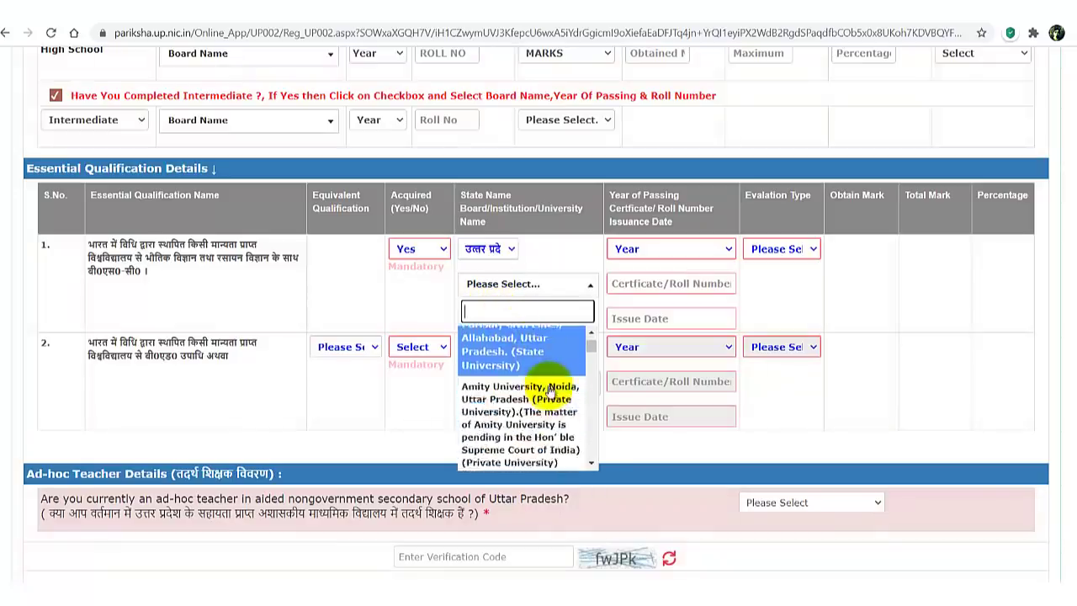
scroll(542, 395, "down", 3)
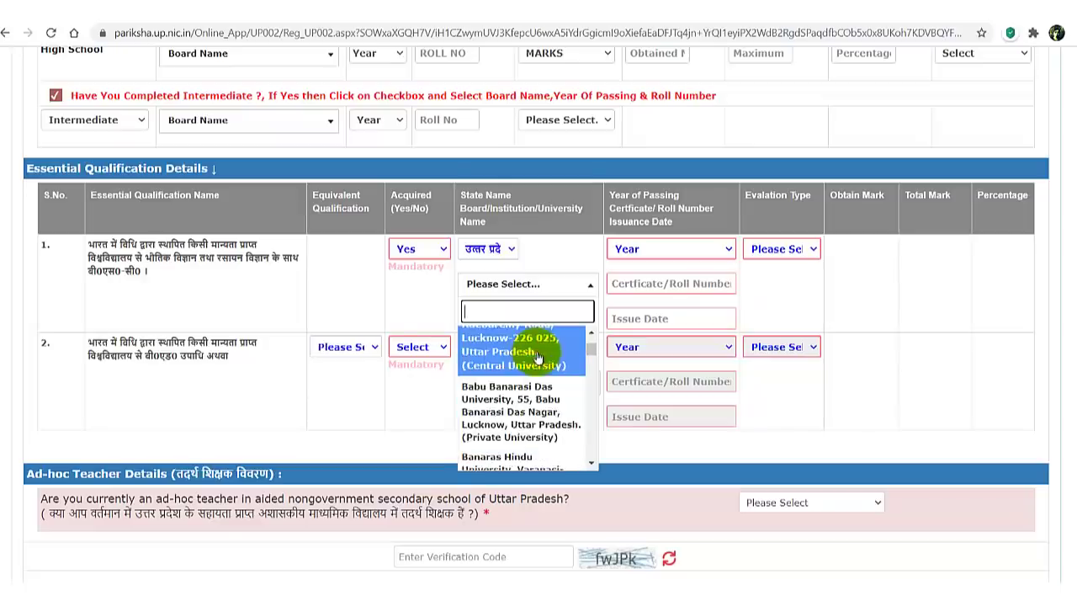
left_click(538, 407)
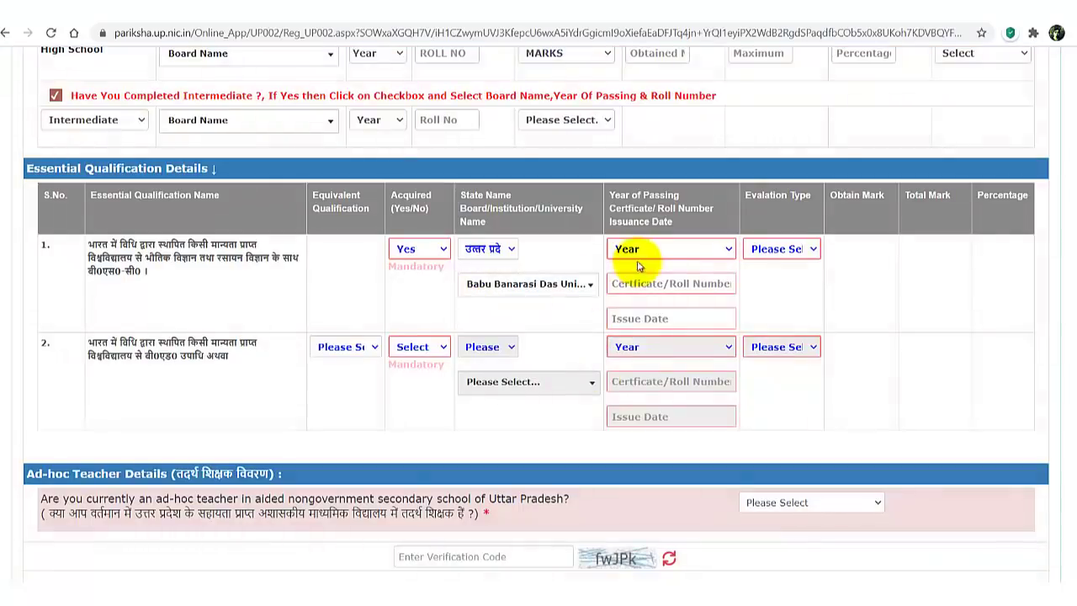
Set the year of passing for the first essential qualification to 2010.
left_click(648, 251)
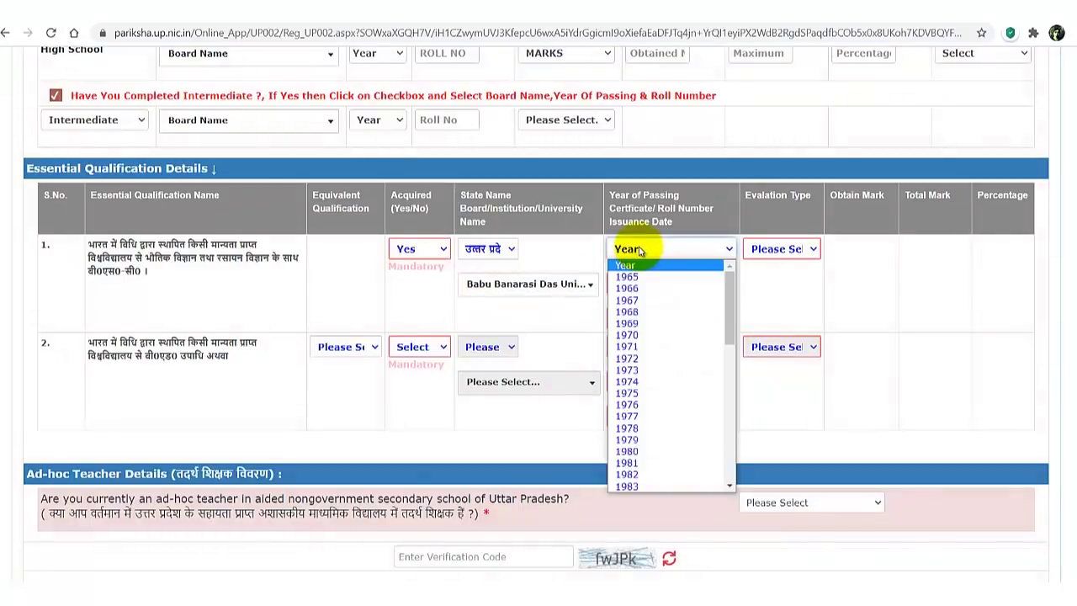
scroll(677, 336, "down", 10)
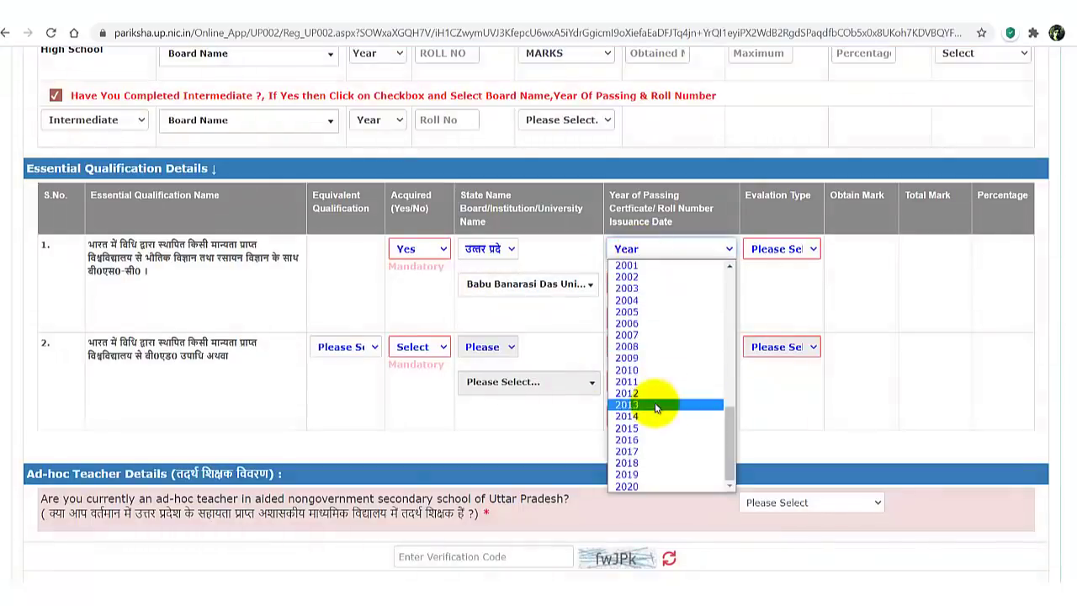
left_click(662, 371)
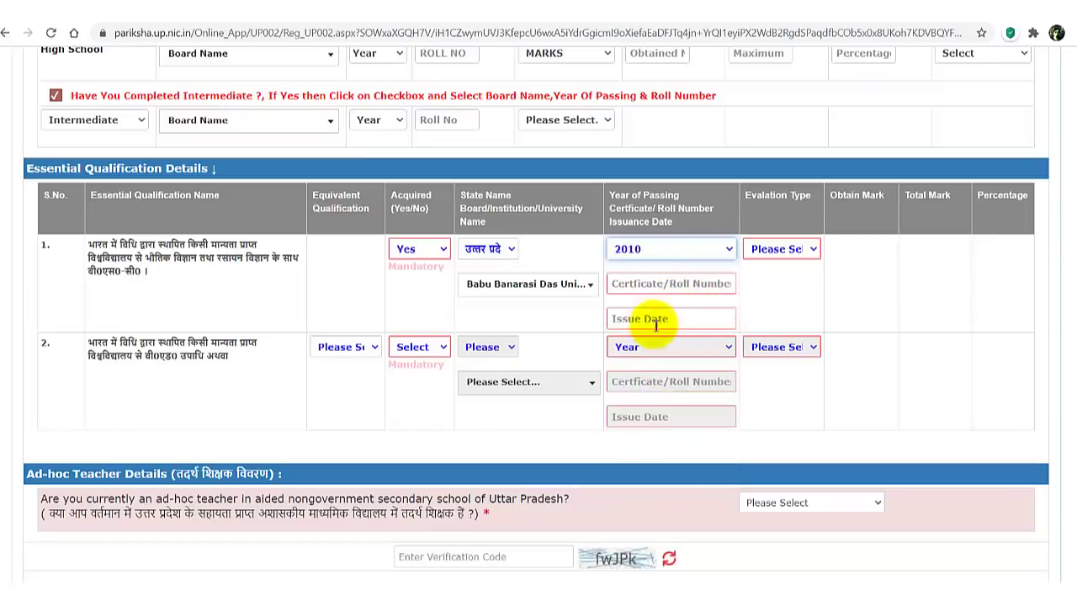
Set the evaluation type for the first essential qualification, the B.Sc., to MARKS.
left_click(805, 252)
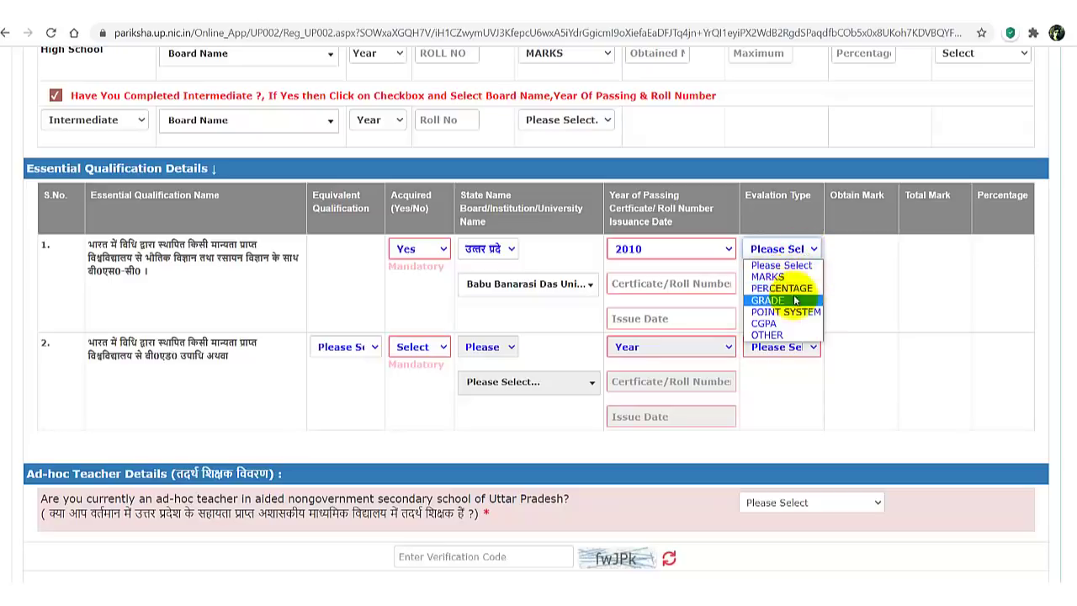
left_click(767, 277)
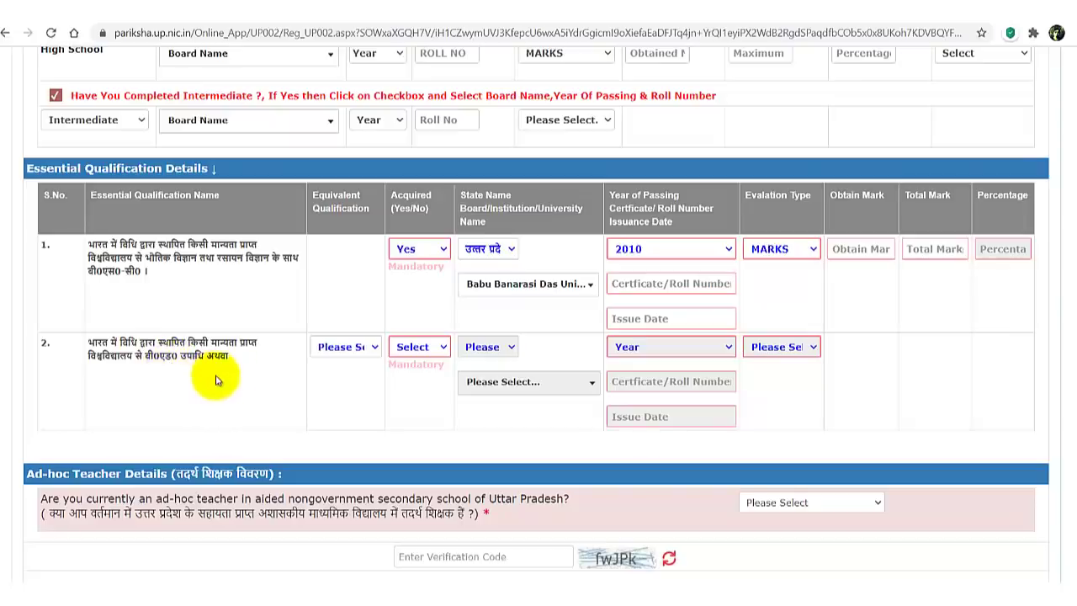
Answer Yes to the ad-hoc teacher question, review the fields of the Ad-hoc Teacher Detail form and close it without filling it in.
scroll(215, 381, "down", 2)
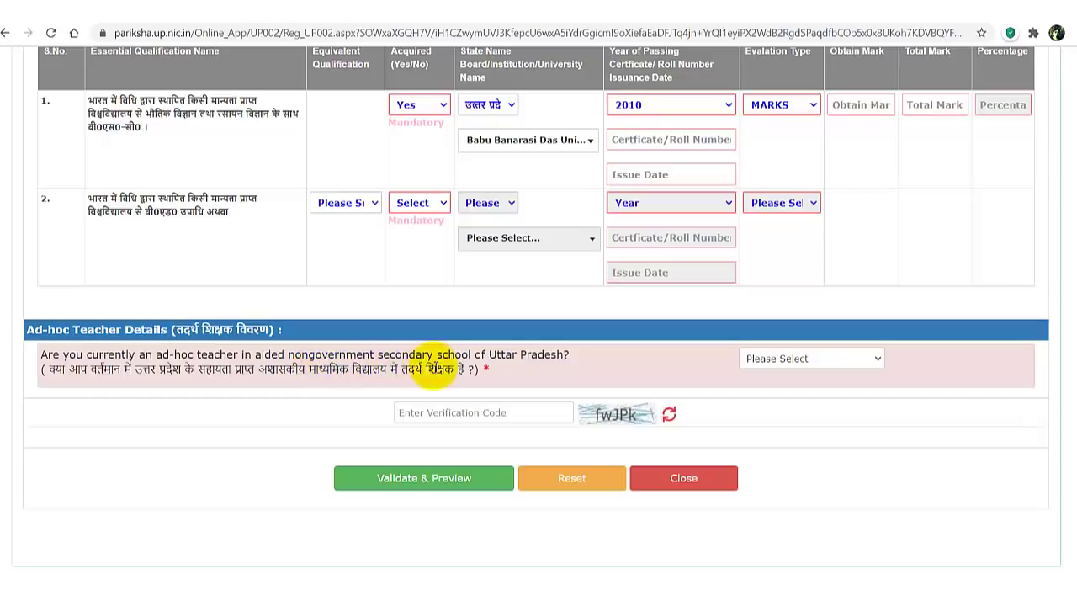
left_click(831, 360)
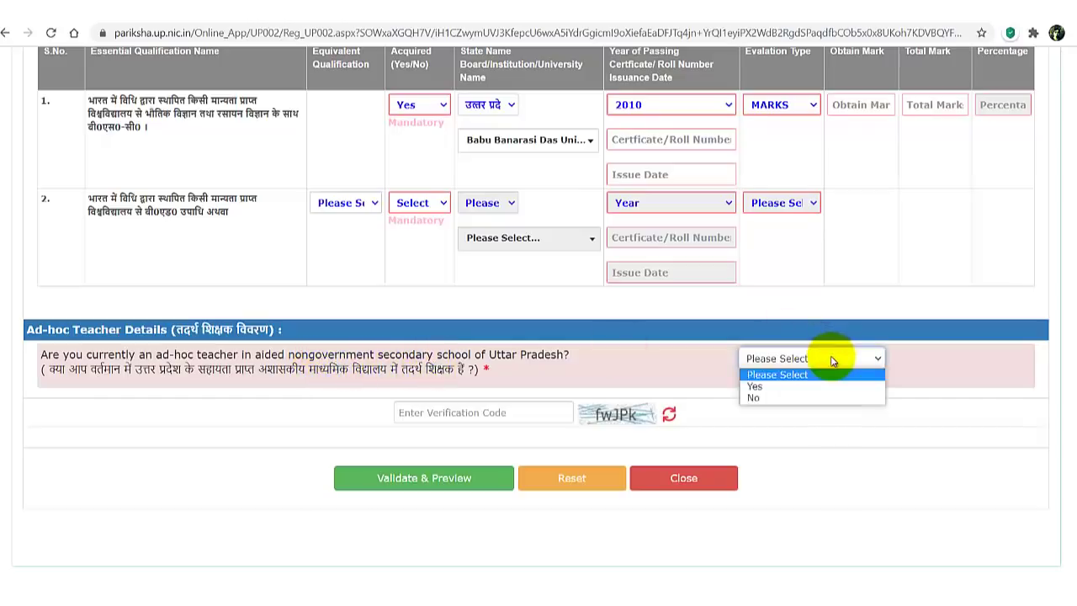
left_click(767, 388)
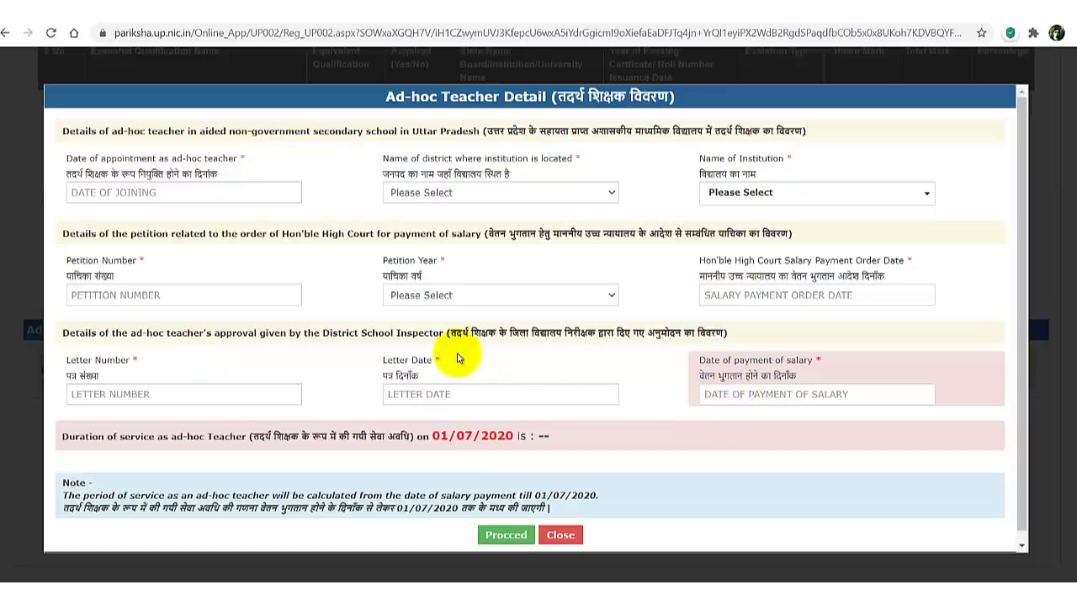
scroll(459, 357, "down", 1)
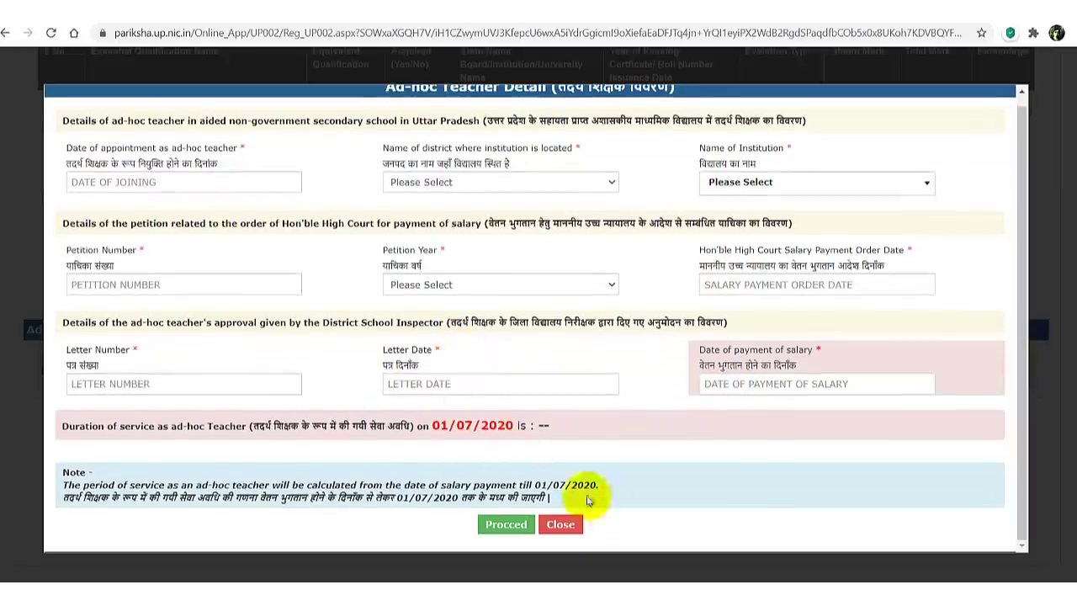
left_click(560, 524)
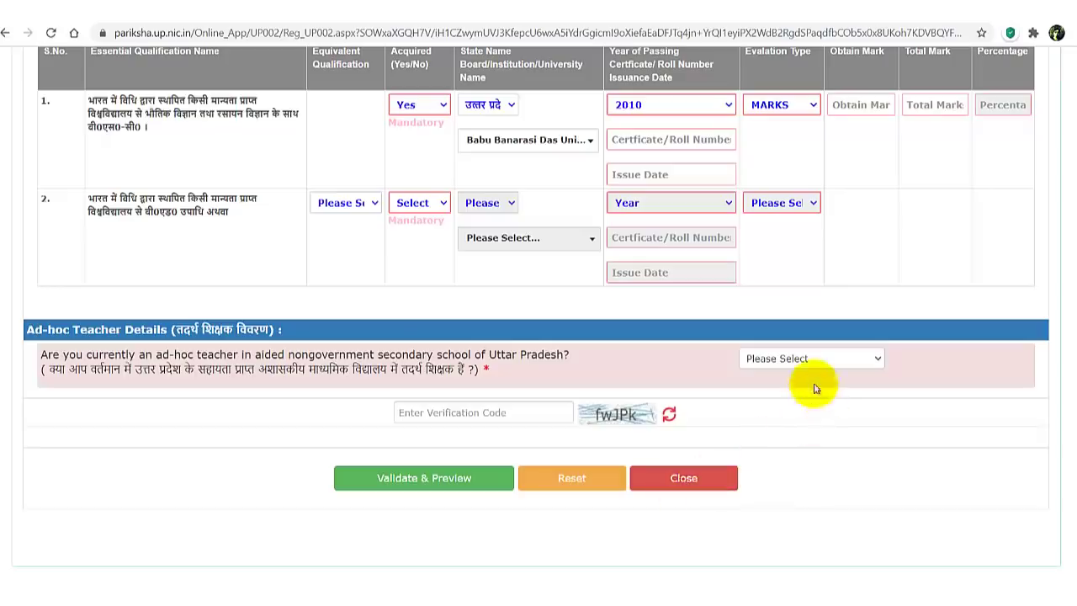
Answer No to the question about currently being an ad-hoc teacher in an aided nongovernment secondary school of Uttar Pradesh.
left_click(793, 362)
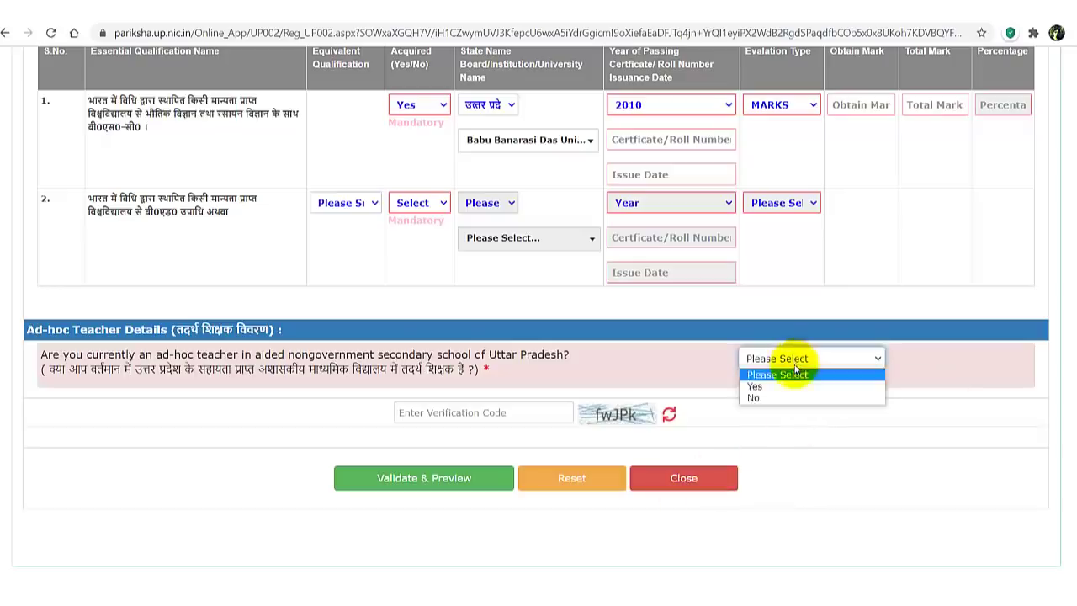
left_click(764, 398)
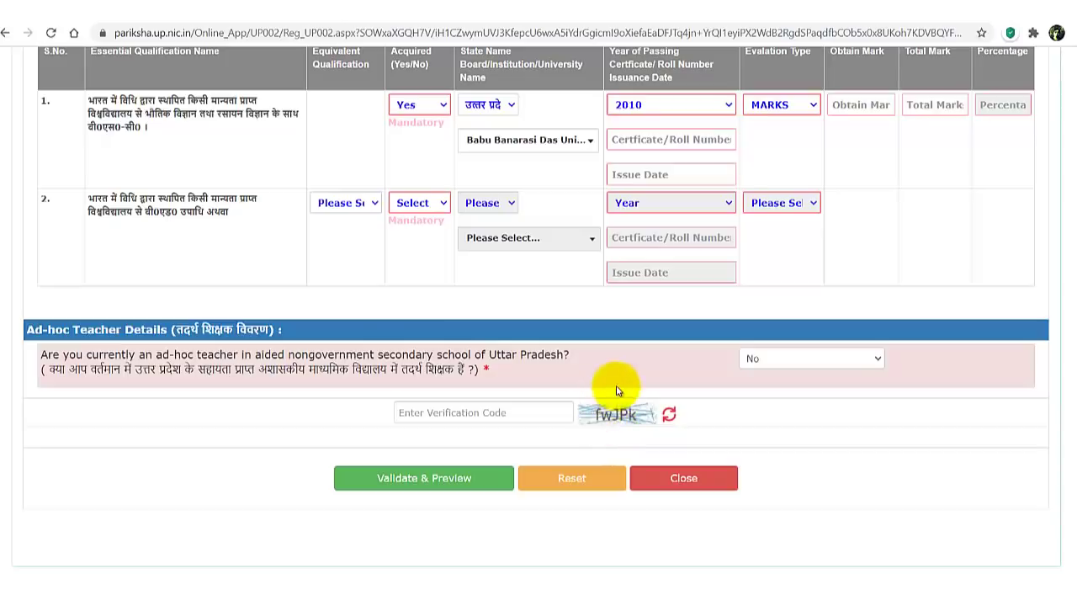
scroll(617, 390, "up", 2)
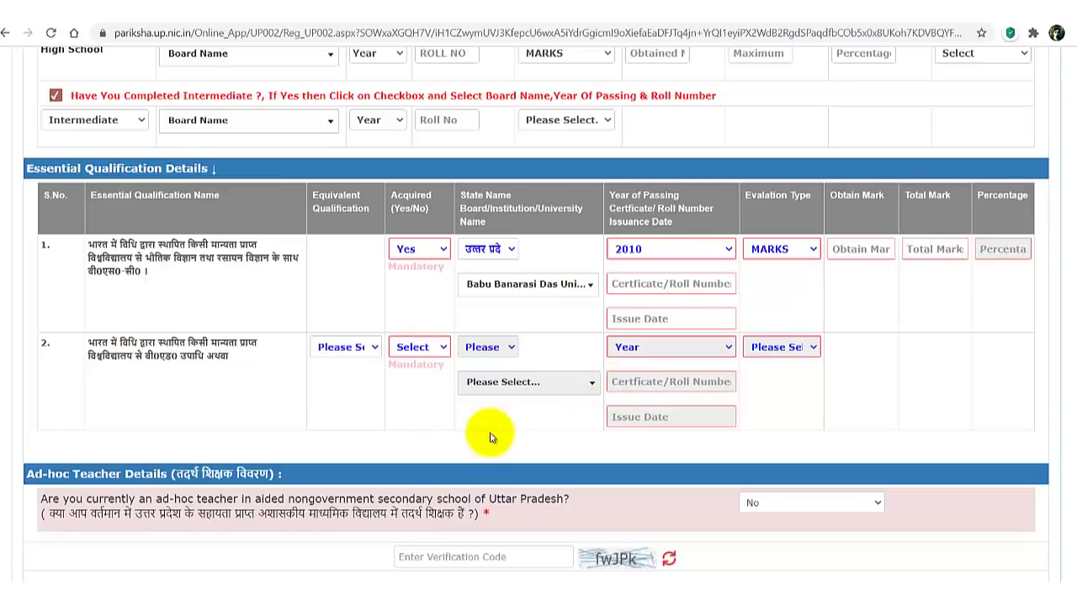
scroll(492, 437, "up", 4)
scroll(492, 436, "up", 3)
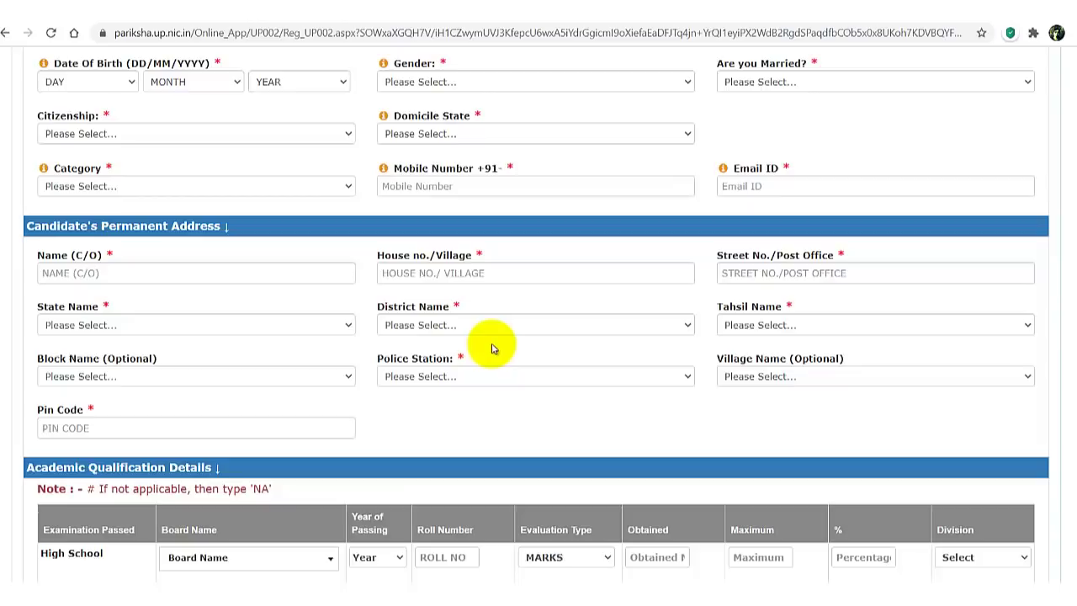
scroll(492, 349, "down", 8)
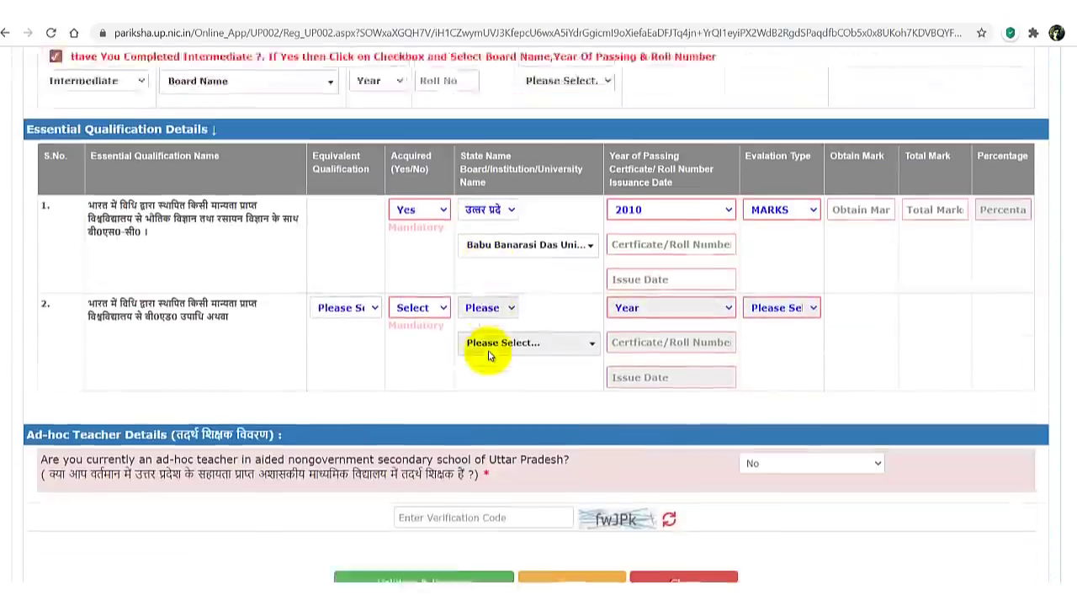